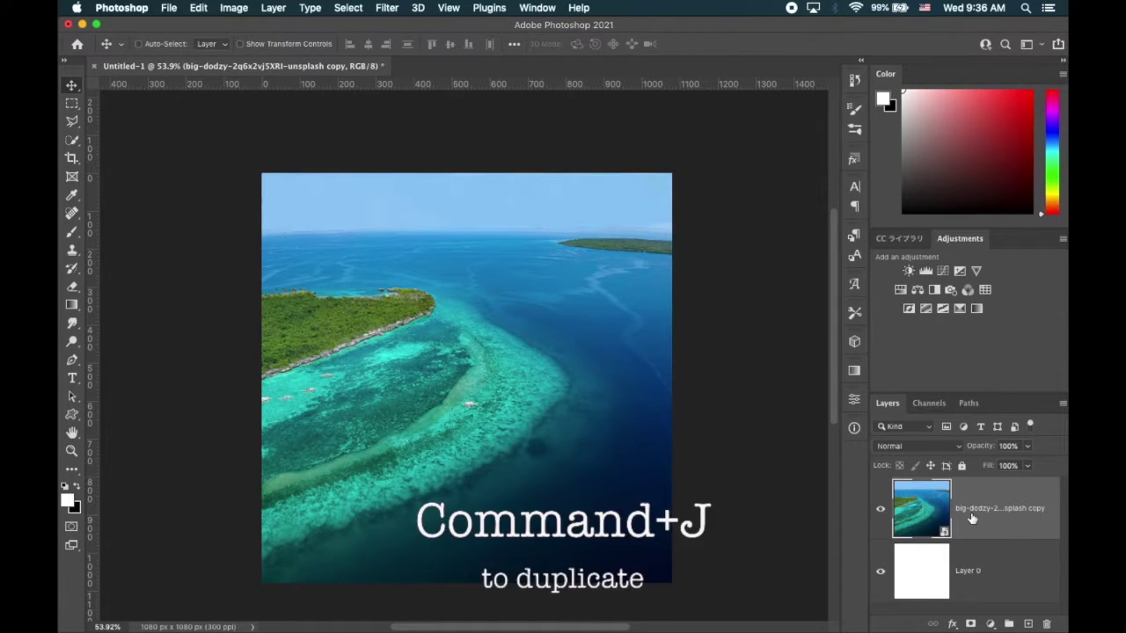
Duplicate the reef photo layer with Cmd+J and start Free Transform on the new copy.
key("super+j")
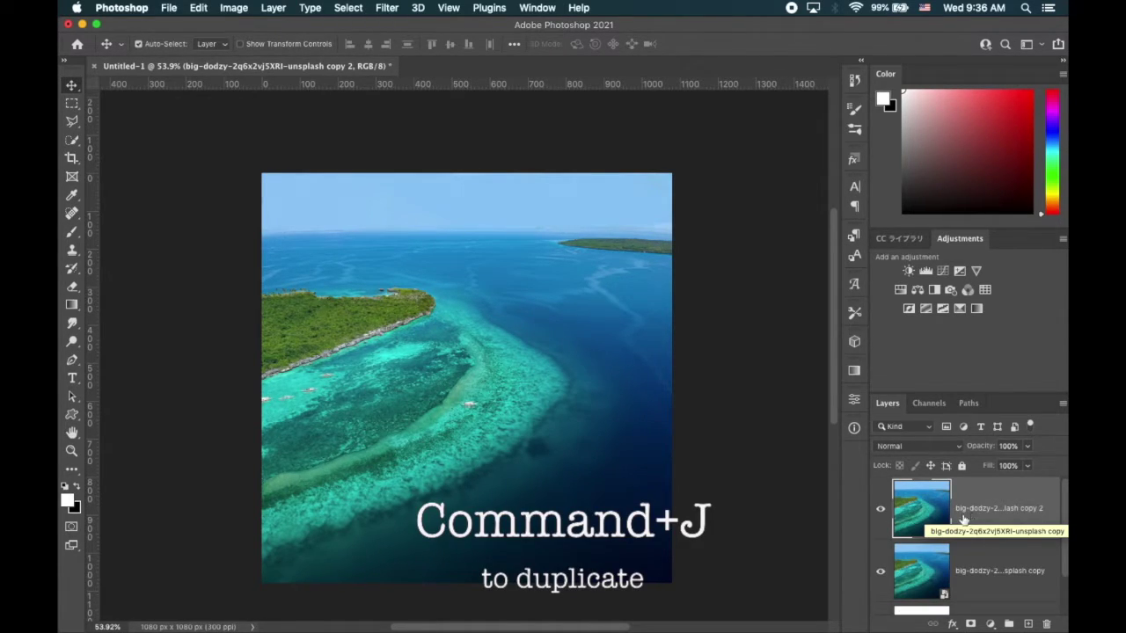
key("super+t")
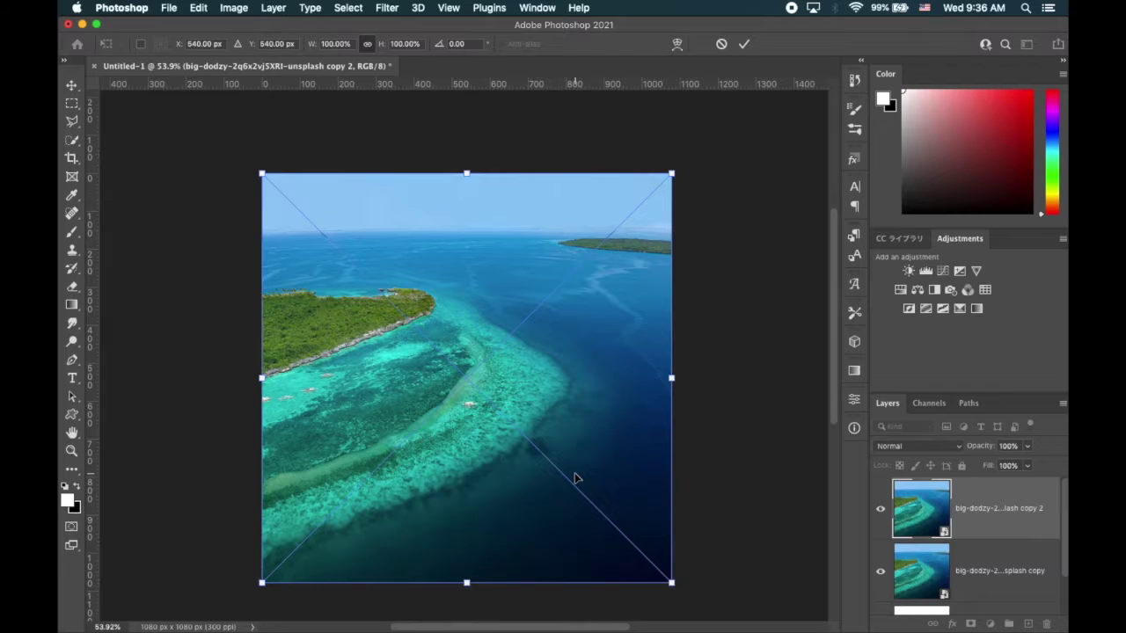
Rotate the top copy 90° counter-clockwise, flip it vertically, and commit the transform.
right_click(575, 477)
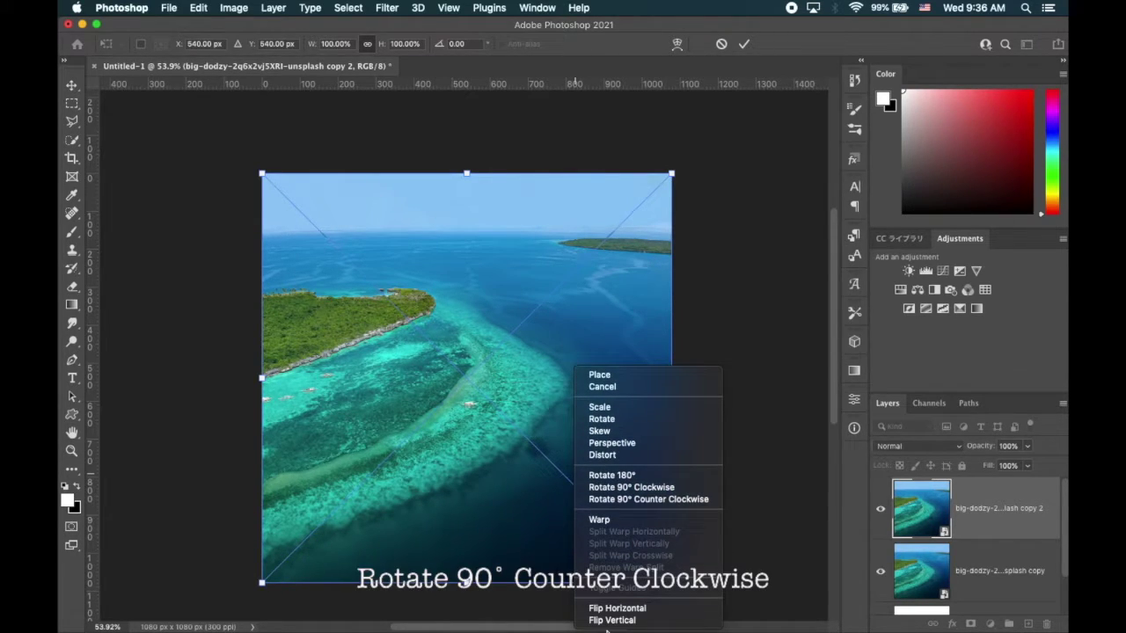
left_click(641, 499)
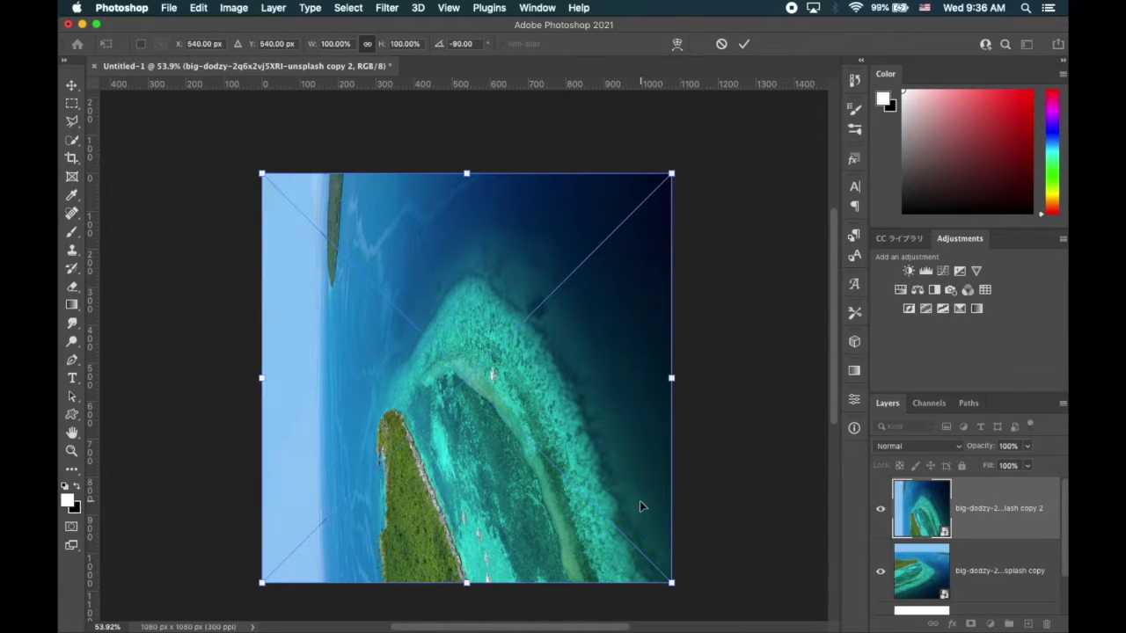
right_click(641, 506)
mouse_move(714, 626)
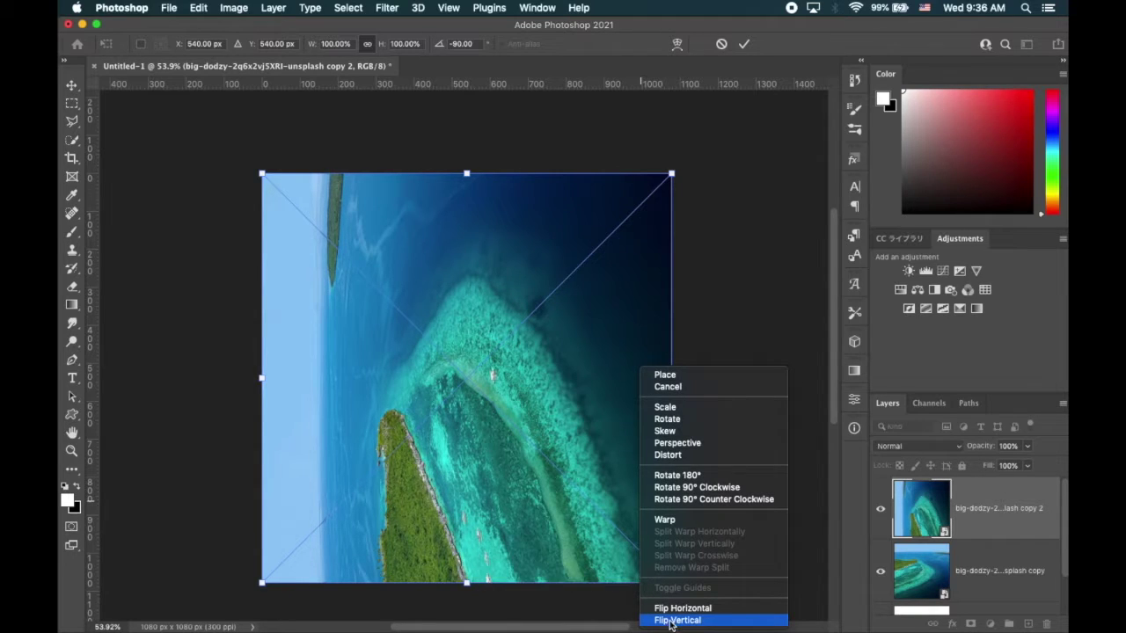
left_click(678, 620)
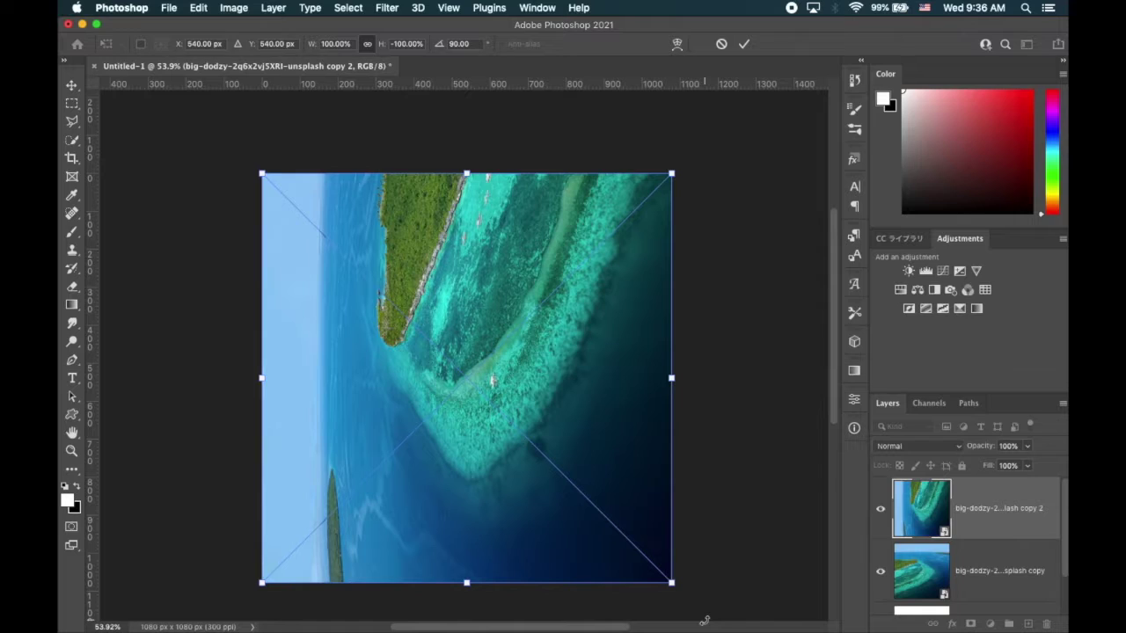
key("Return")
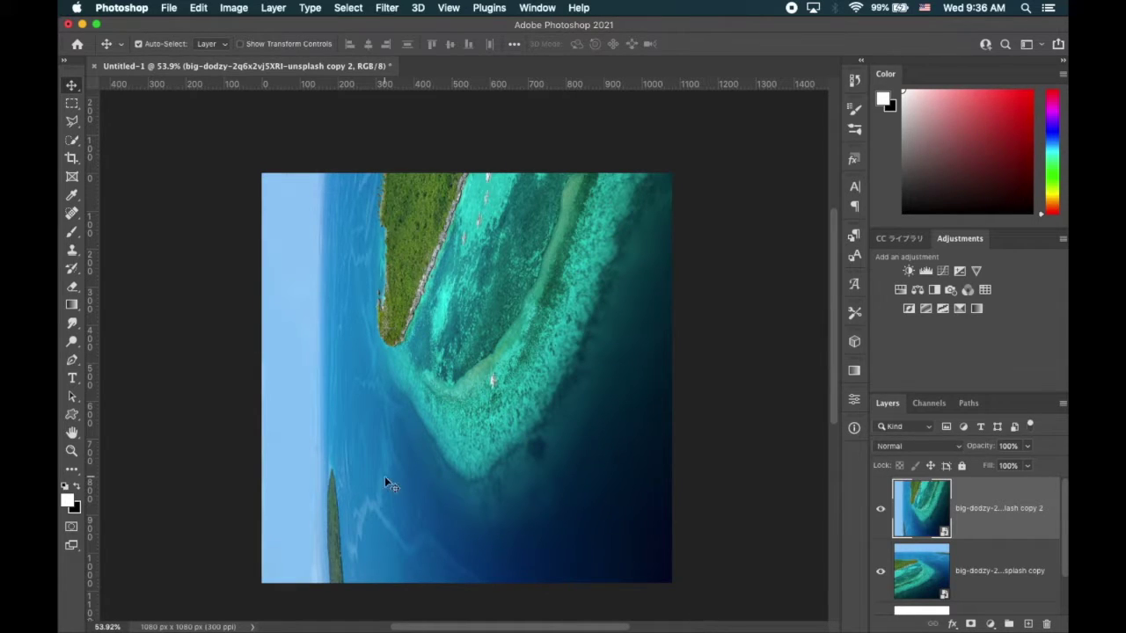
With the Pen tool, place the first path point past the bottom-right corner.
left_click(74, 364)
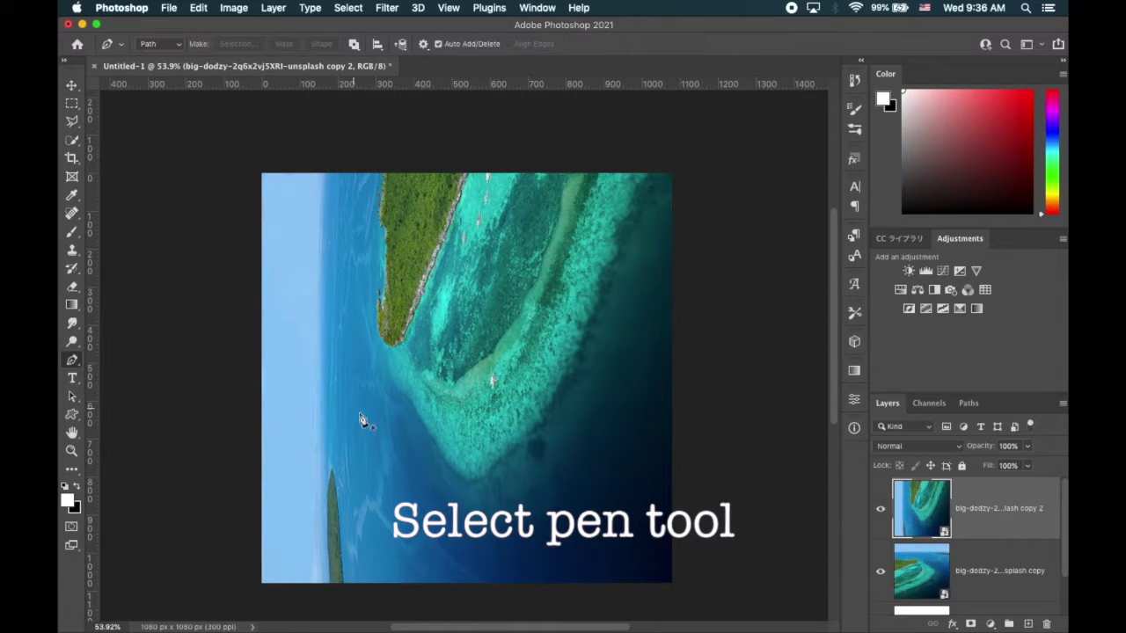
scroll(360, 420, "down", 3)
scroll(360, 420, "right", 3)
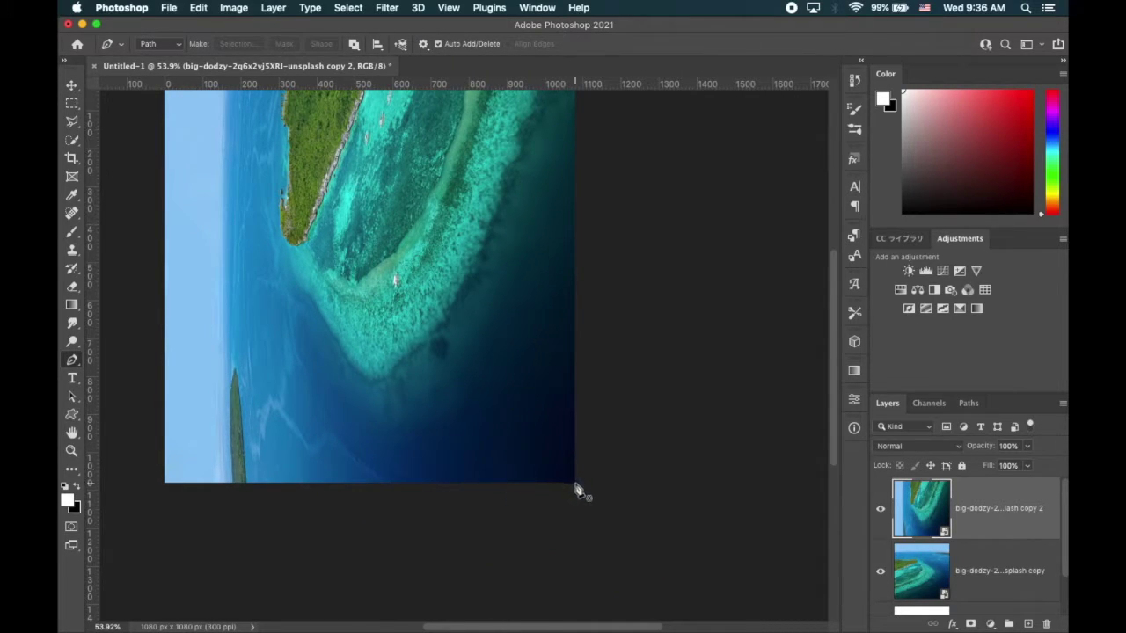
left_click(579, 488)
Nudge the bottom-right path point onto the diagonal.
scroll(580, 492, "left", 3)
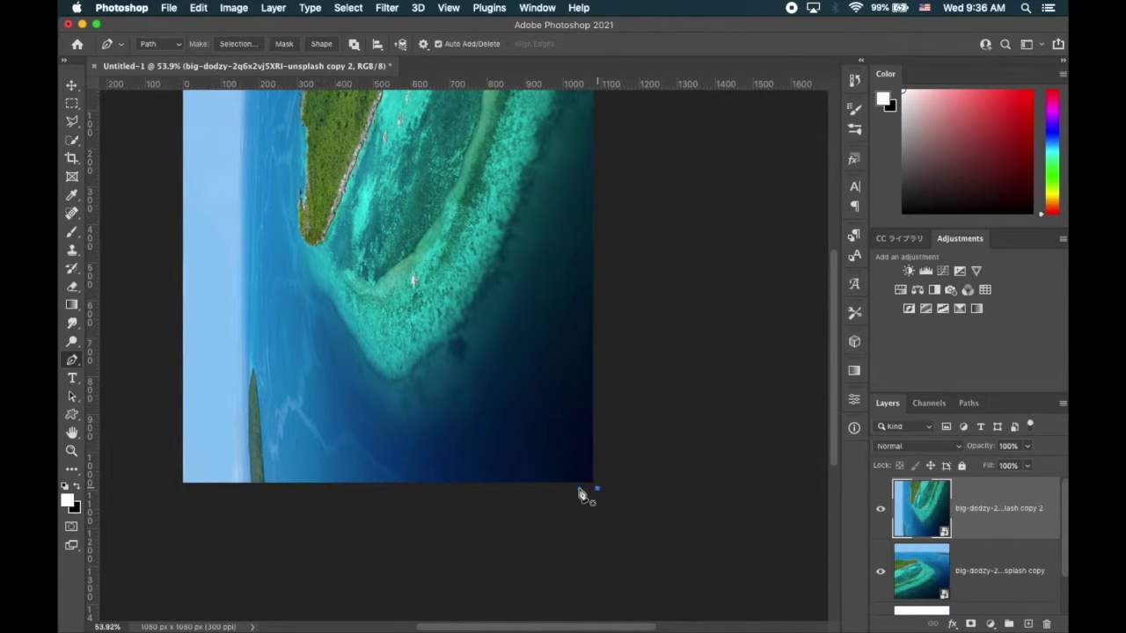
scroll(581, 493, "up", 3)
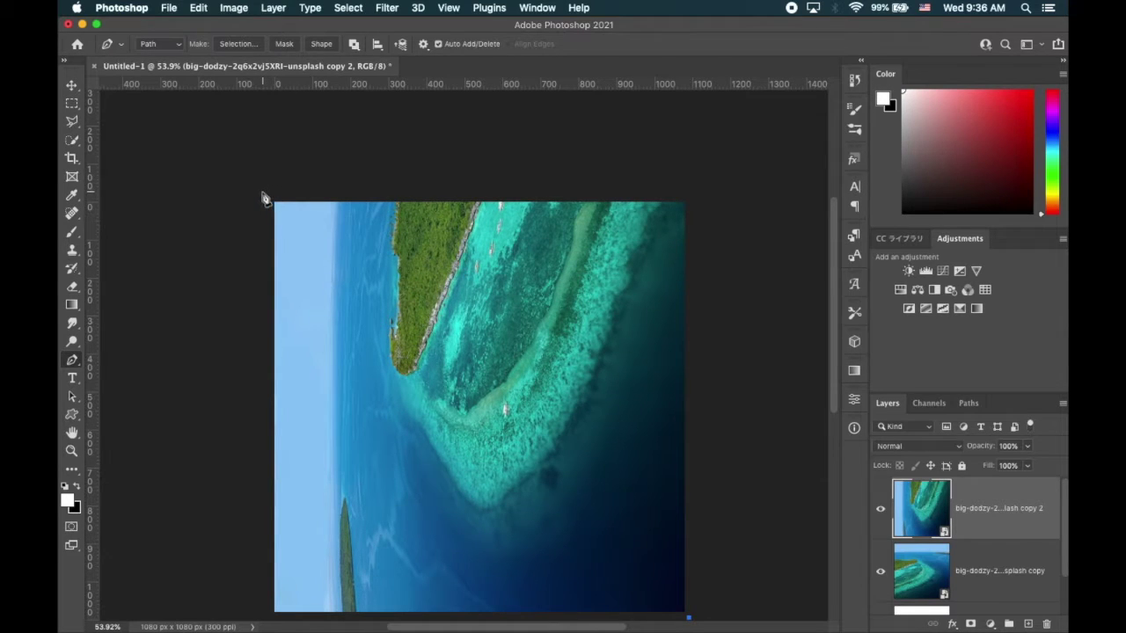
scroll(262, 198, "up", 3)
scroll(262, 198, "up", 2)
scroll(262, 198, "down", 10)
scroll(262, 198, "right", 5)
scroll(262, 195, "up", 2)
scroll(262, 191, "up", 2)
scroll(268, 188, "up", 2)
scroll(278, 184, "up", 1)
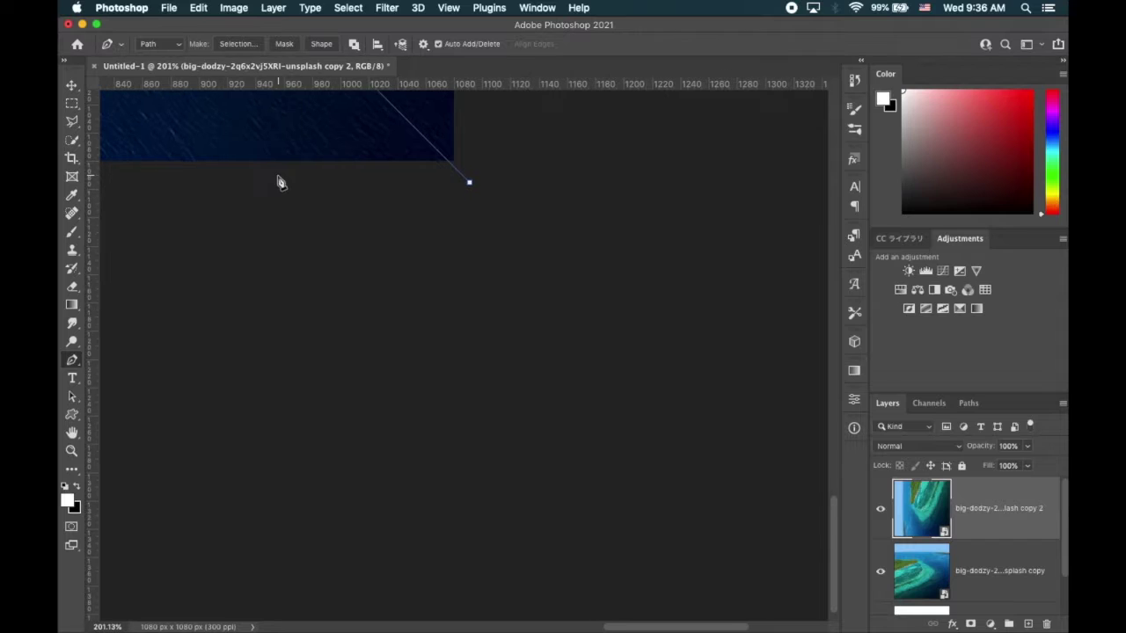
scroll(278, 182, "up", 3)
scroll(279, 181, "up", 1)
scroll(286, 176, "up", 1)
scroll(292, 172, "up", 1)
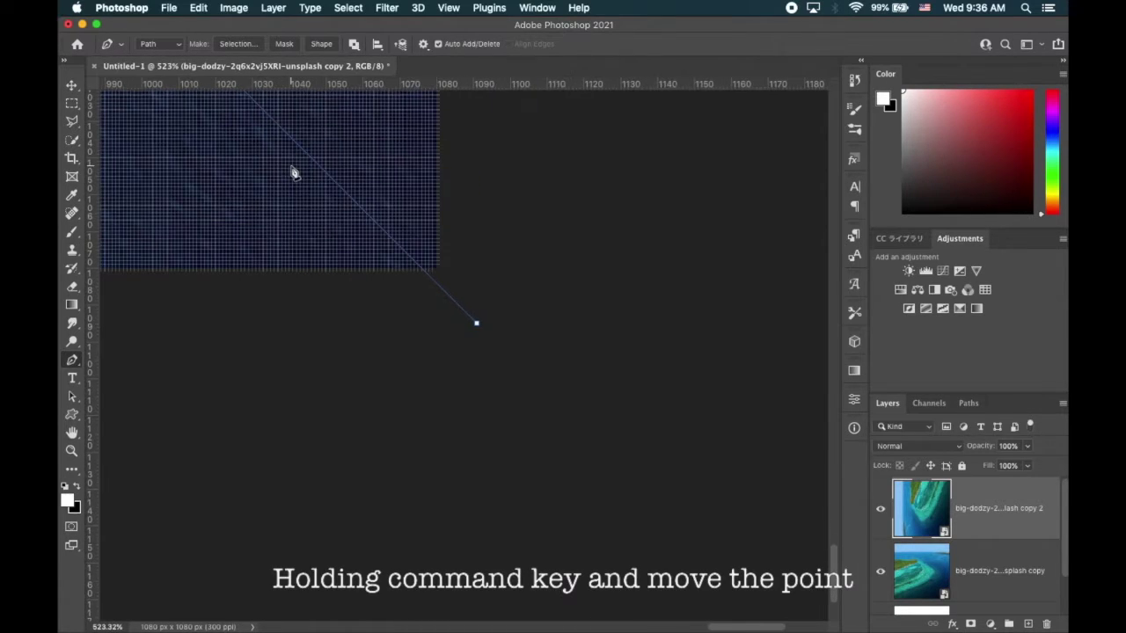
left_click_drag(477, 325, 480, 314)
Fine-tune the top-left path point so the long edge runs corner to corner.
scroll(482, 319, "down", 1)
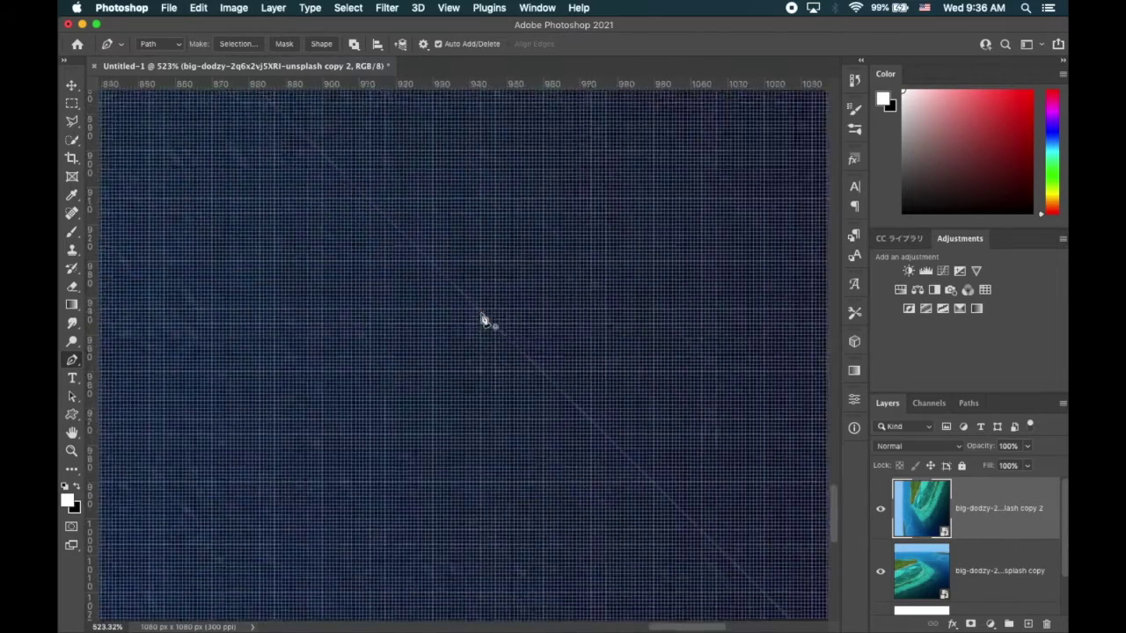
scroll(482, 320, "down", 2)
scroll(482, 319, "down", 2)
scroll(482, 320, "down", 1)
scroll(482, 319, "down", 1)
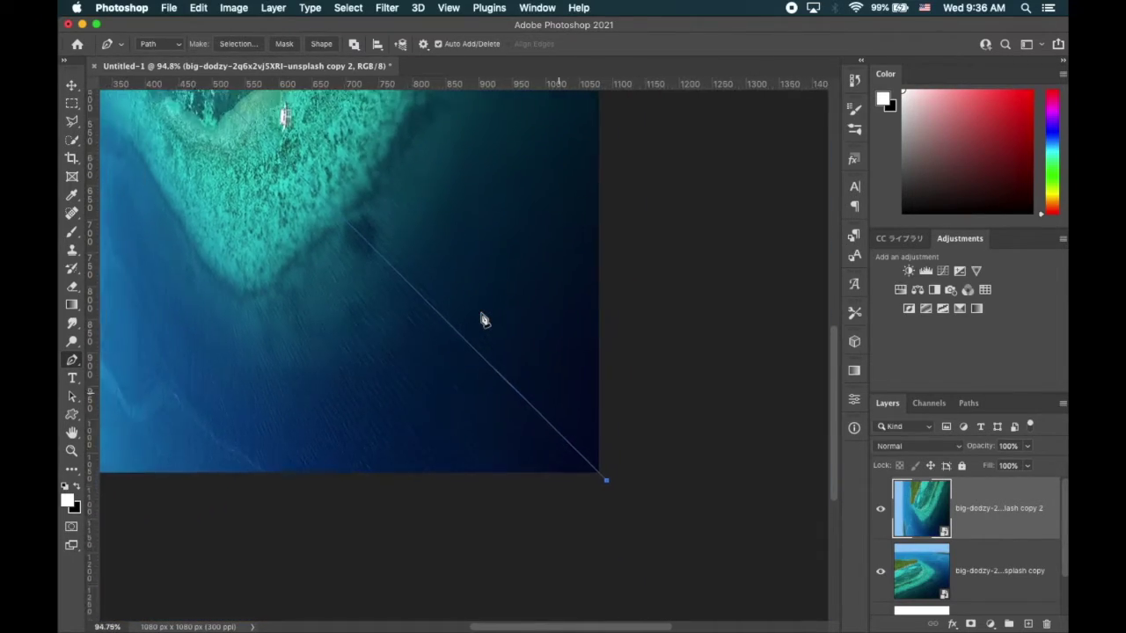
scroll(482, 320, "down", 1)
scroll(482, 320, "down", 1)
scroll(484, 320, "down", 1)
scroll(482, 319, "up", 2)
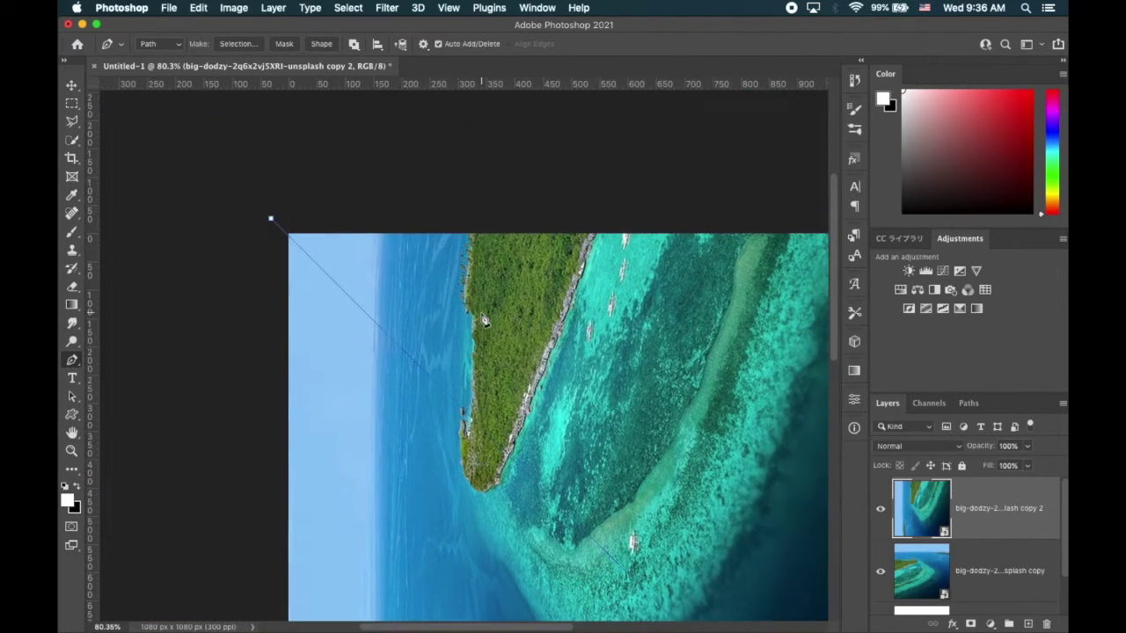
scroll(482, 319, "up", 2)
scroll(483, 319, "up", 2)
scroll(483, 319, "up", 2)
scroll(458, 323, "up", 4)
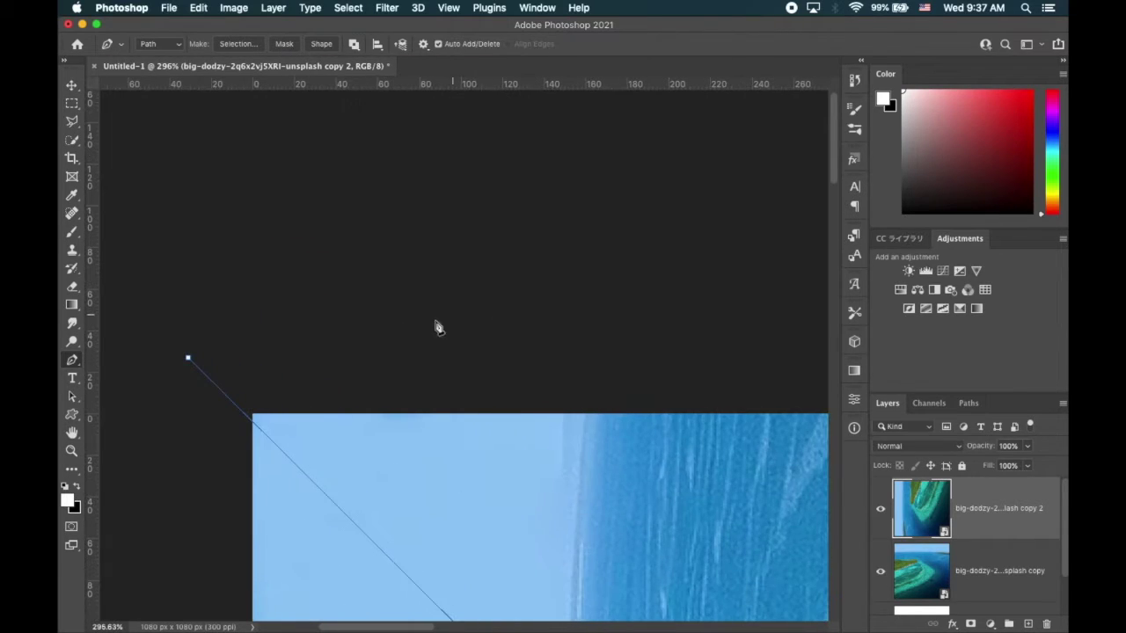
scroll(191, 360, "up", 2)
scroll(192, 360, "up", 2)
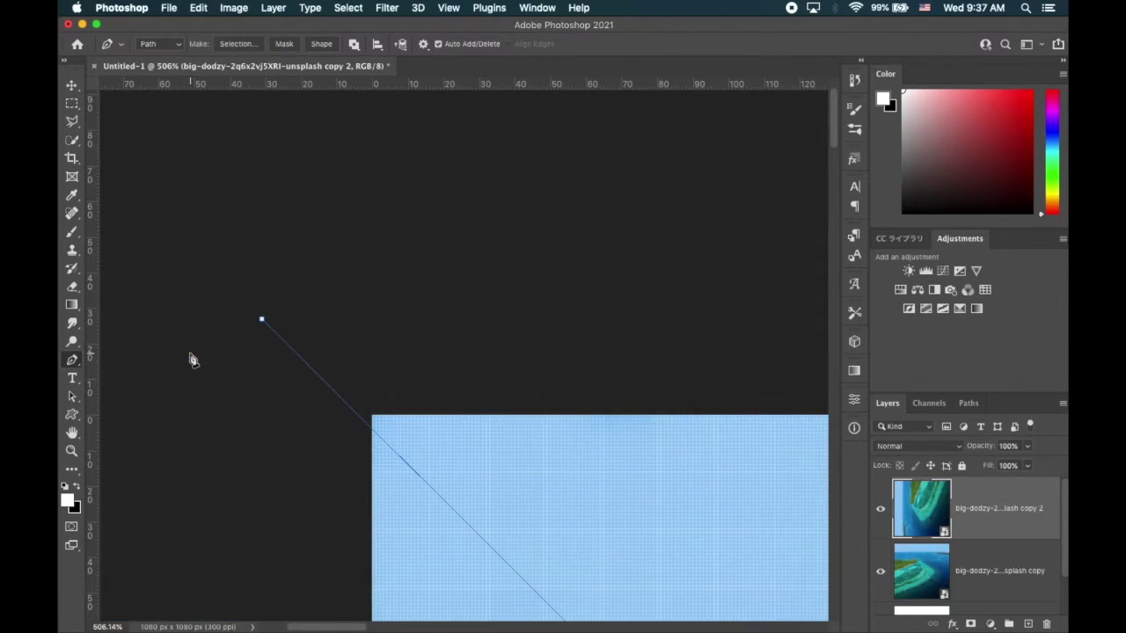
left_click_drag(261, 322, 272, 319)
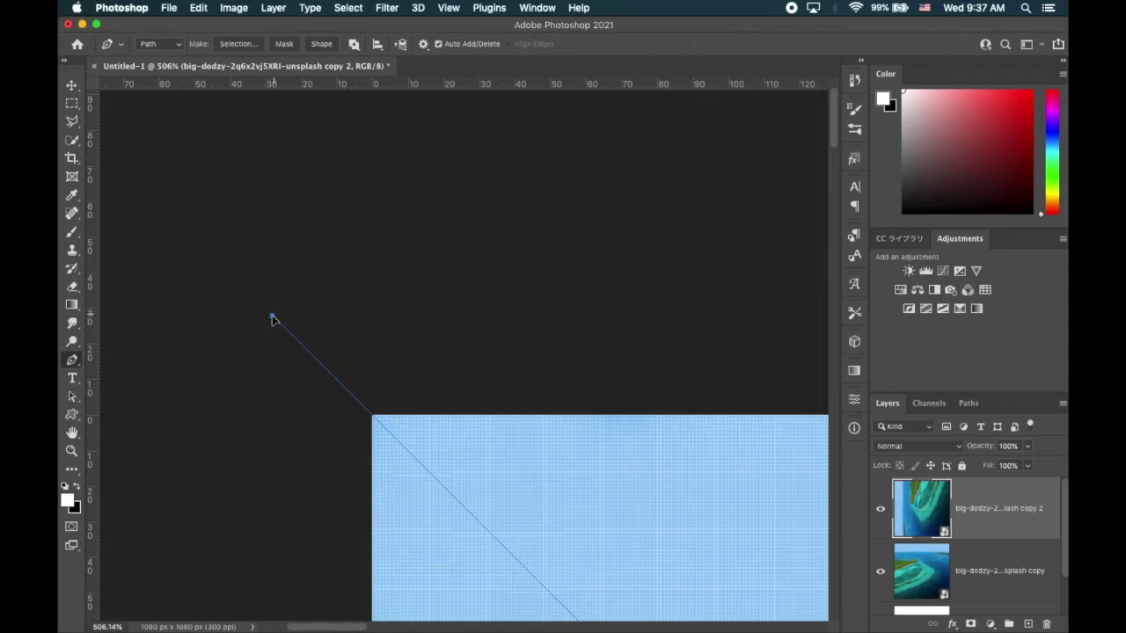
Add a point past the bottom-left corner and close the triangle at the bottom-right.
scroll(275, 322, "down", 3)
scroll(264, 324, "down", 3)
scroll(254, 325, "down", 2)
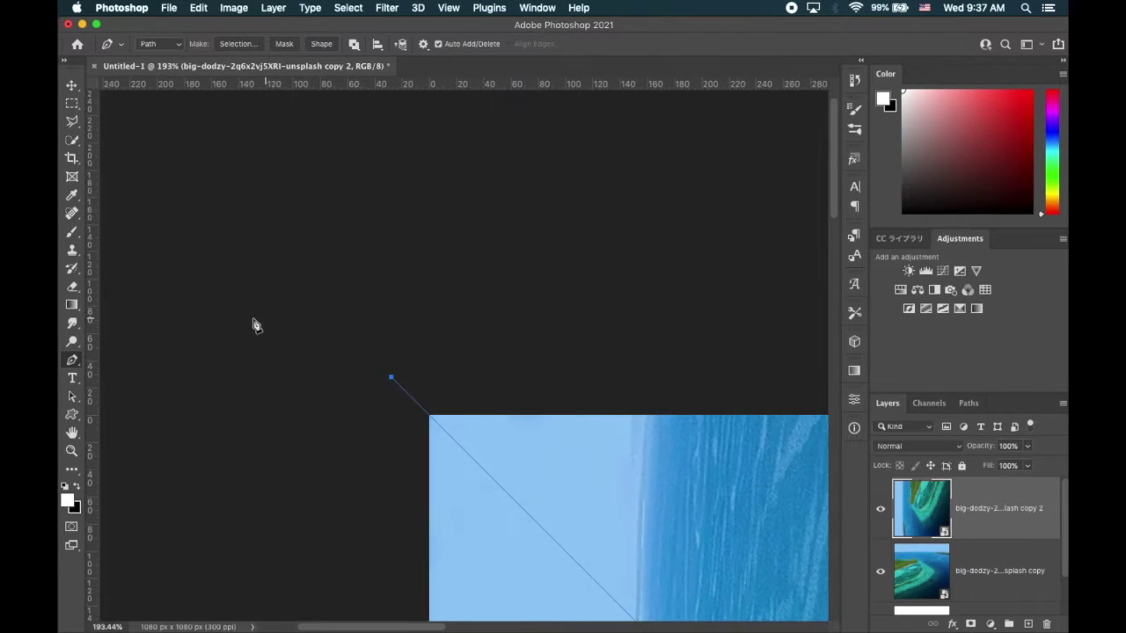
scroll(255, 326, "down", 2)
scroll(254, 325, "down", 1)
scroll(248, 327, "down", 1)
scroll(247, 327, "down", 1)
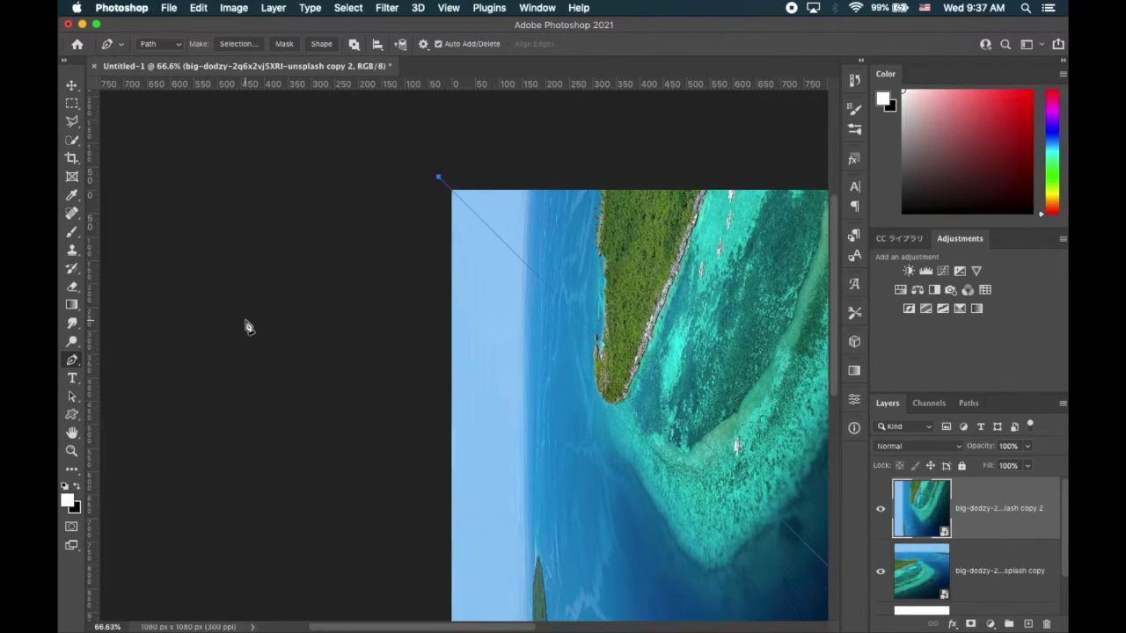
scroll(246, 327, "down", 1)
scroll(246, 327, "down", 1)
scroll(251, 317, "down", 1)
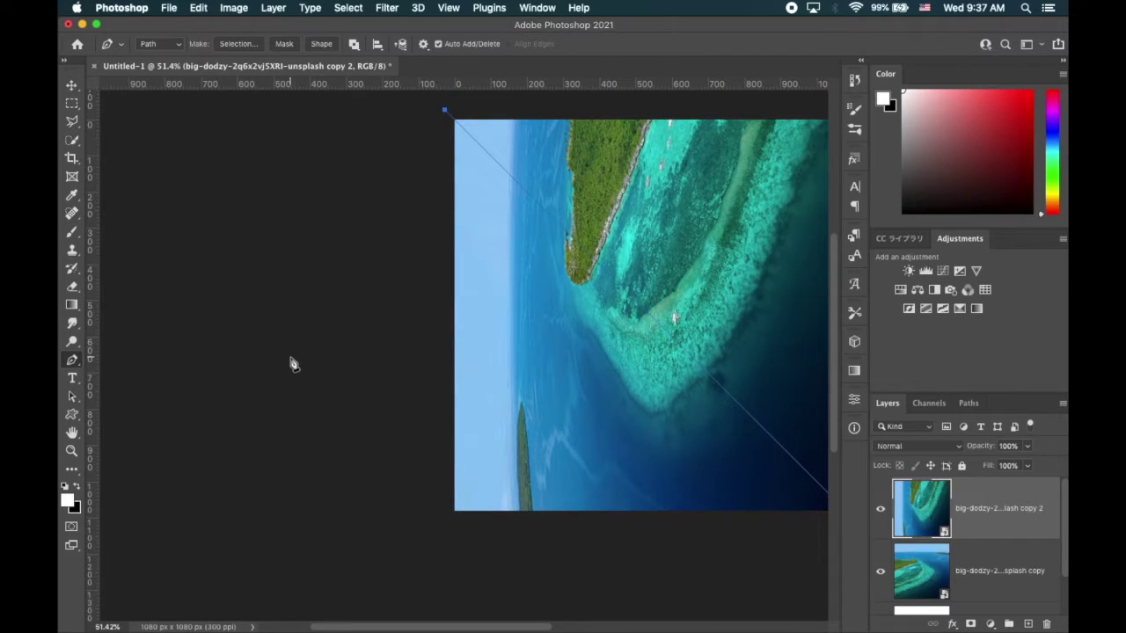
scroll(282, 362, "right", 1)
scroll(279, 363, "right", 5)
left_click(280, 519)
left_click(698, 499)
right_click(640, 440)
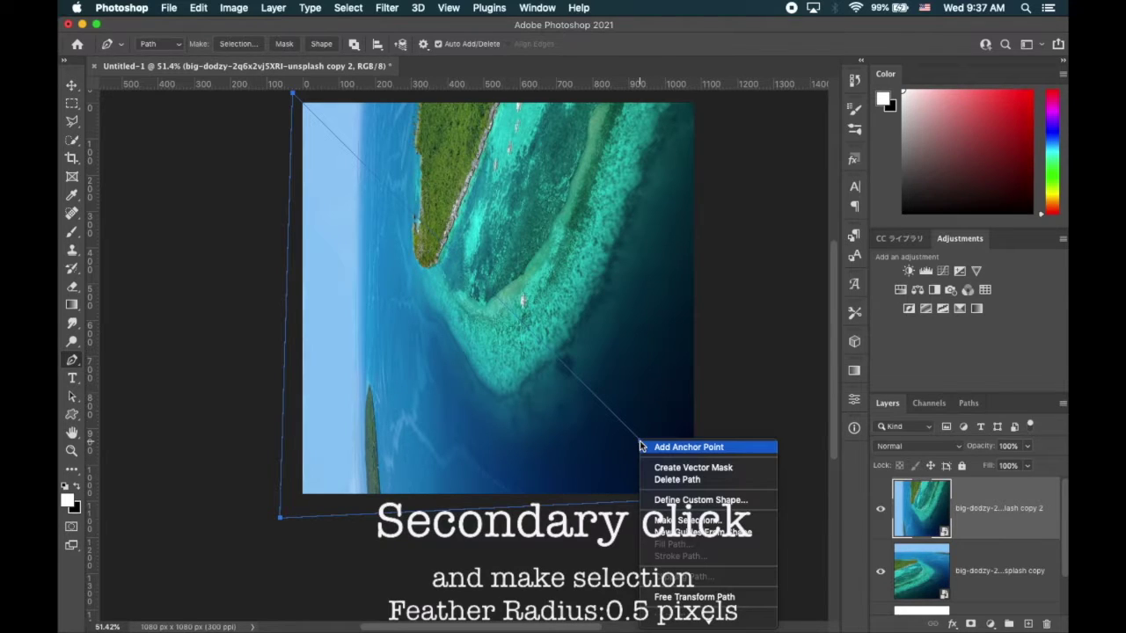
Turn the path into a 0.5 px feathered selection and add it as the top copy's layer mask.
left_click(690, 520)
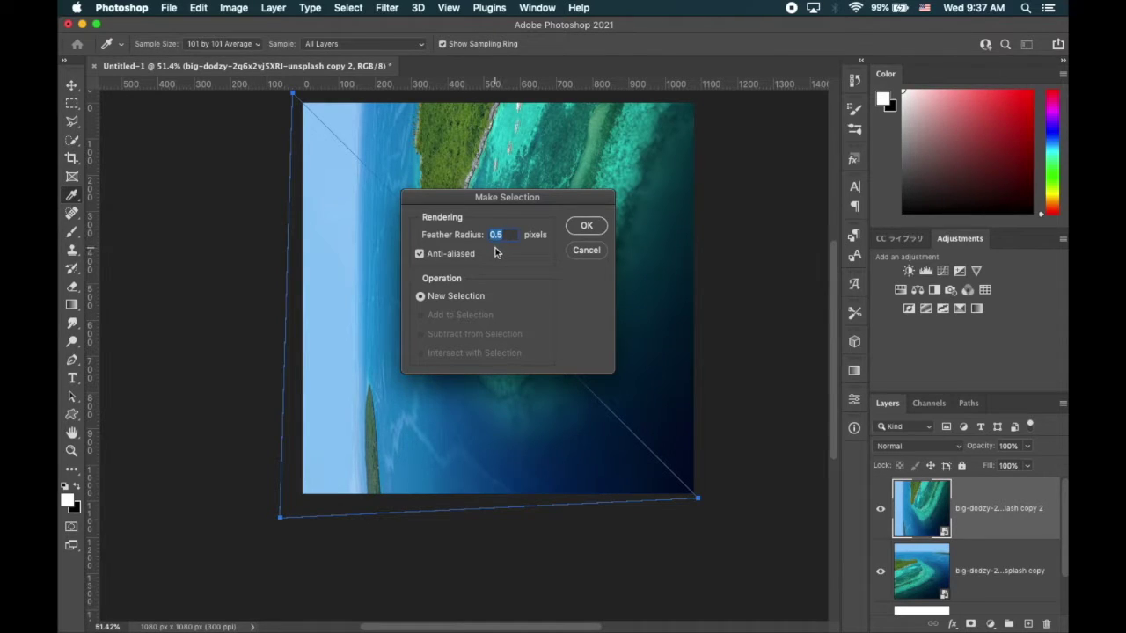
left_click(586, 227)
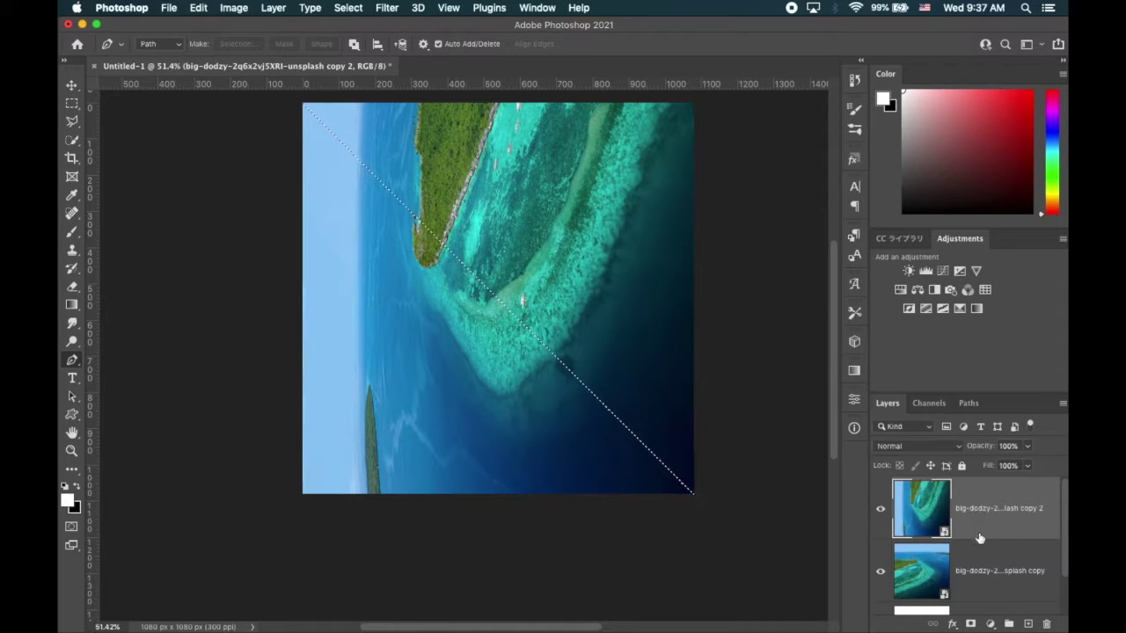
scroll(704, 505, "up", 3)
scroll(704, 505, "right", 3)
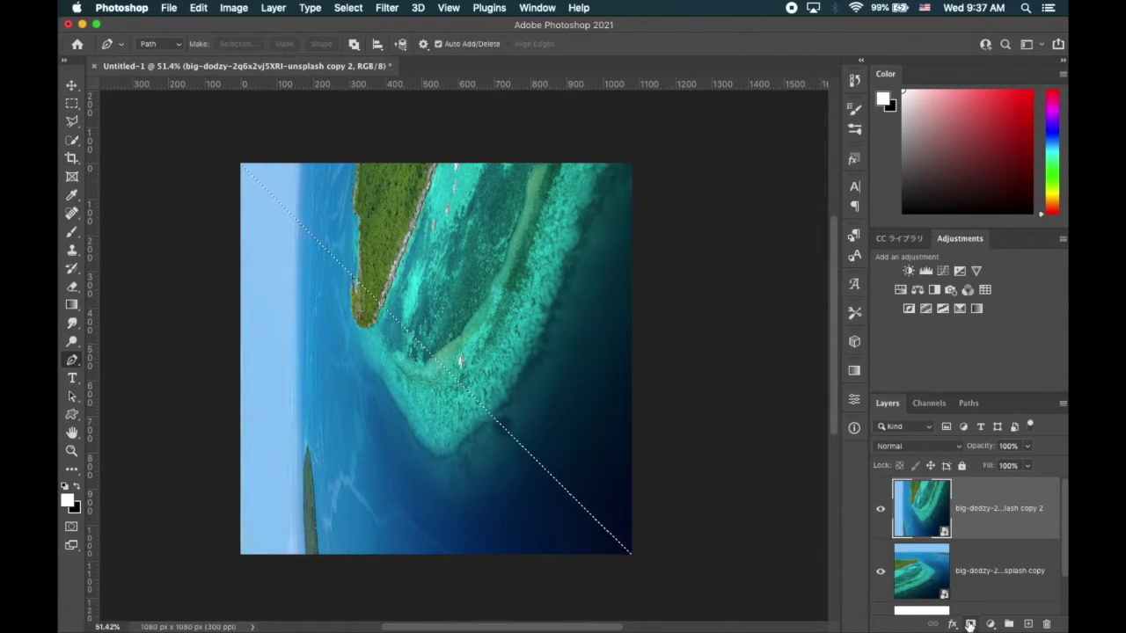
left_click(970, 624)
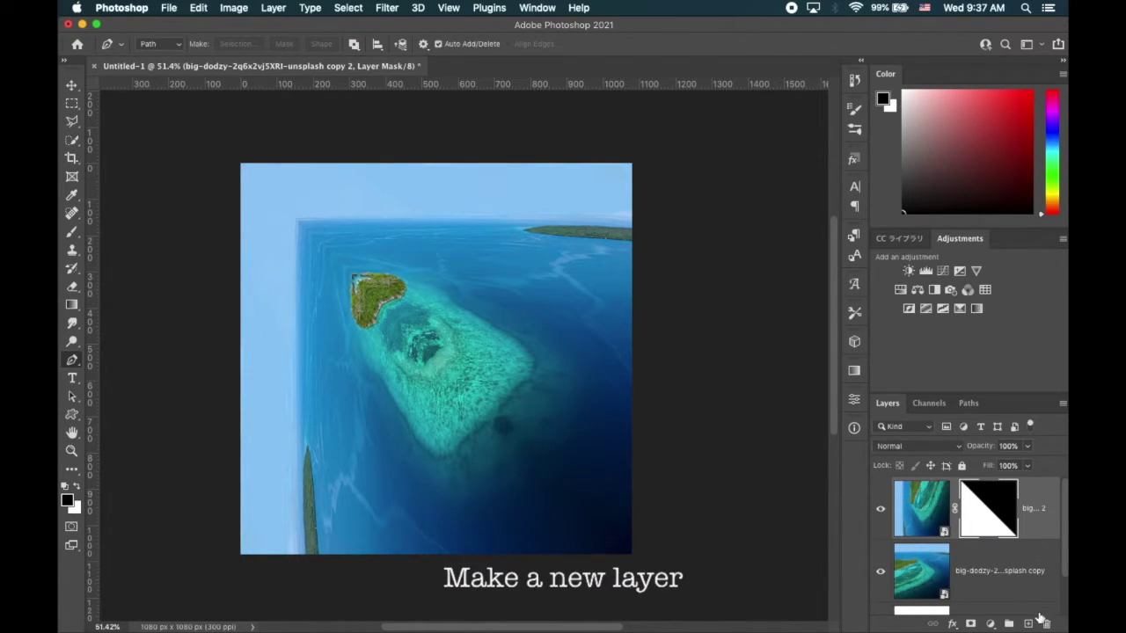
Add an empty Layer 1 and choose the soft round brush at 0% hardness.
left_click(1031, 623)
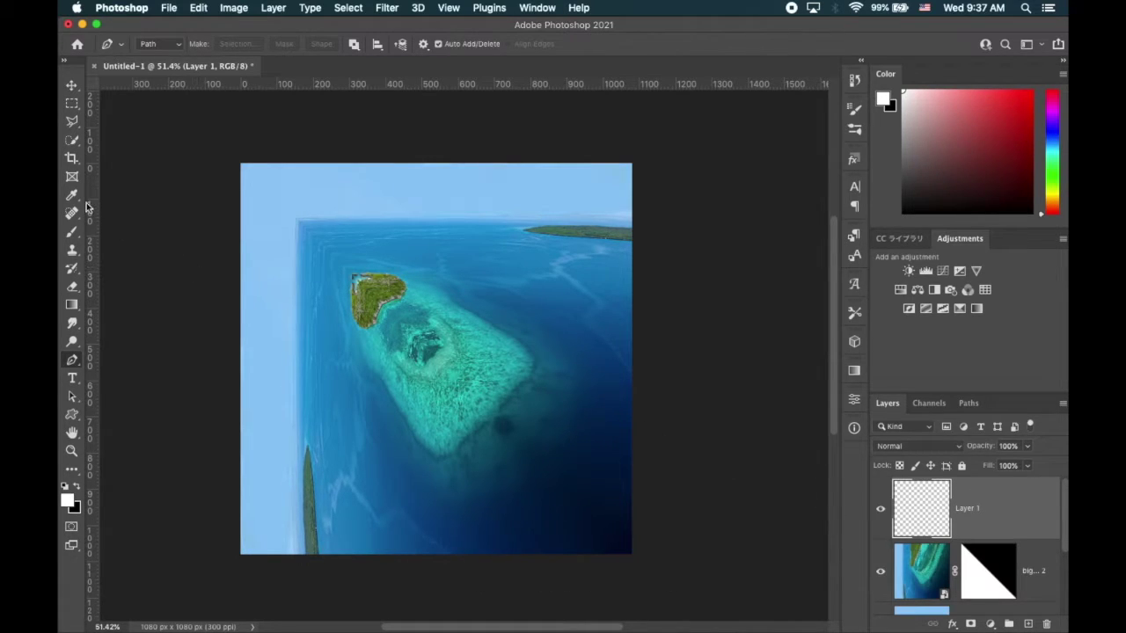
left_click(73, 233)
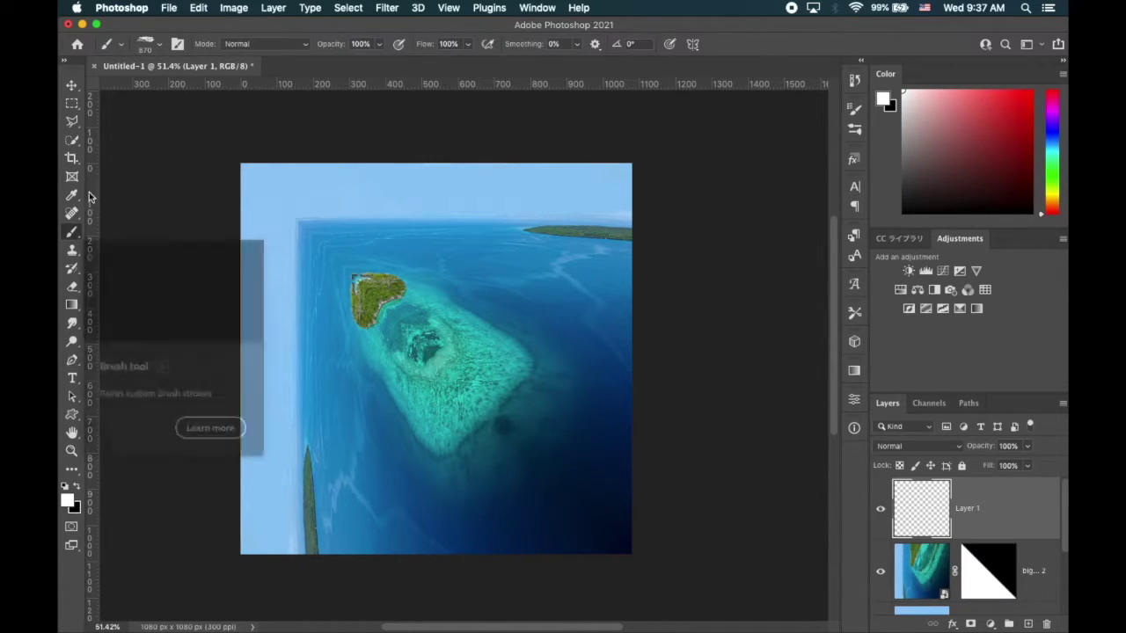
left_click(147, 44)
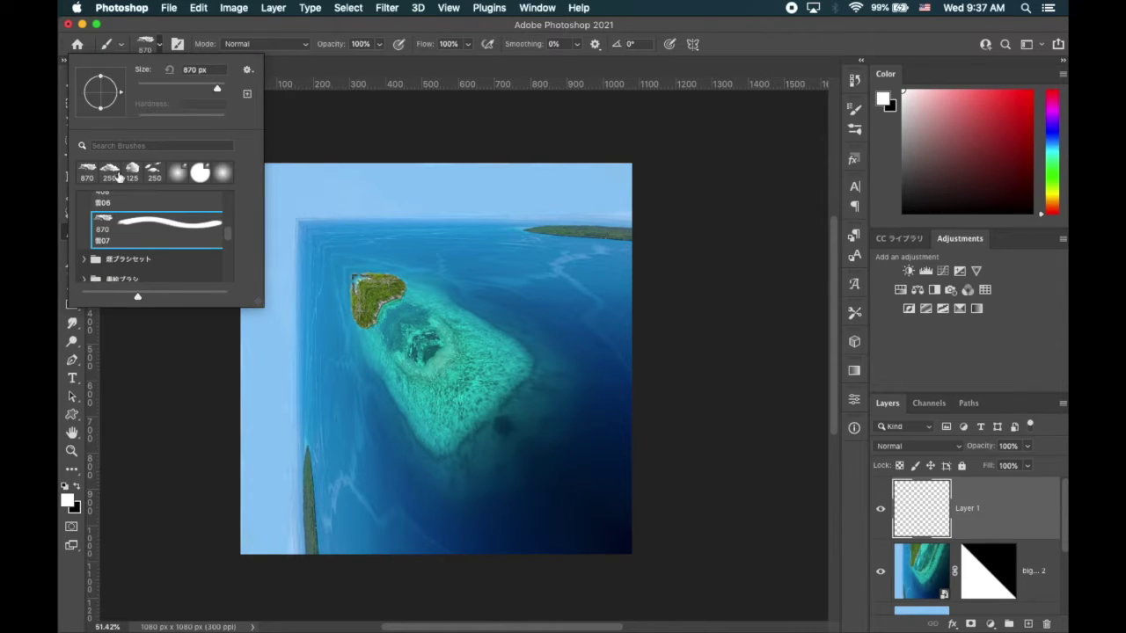
scroll(142, 236, "up", 5)
scroll(132, 225, "up", 3)
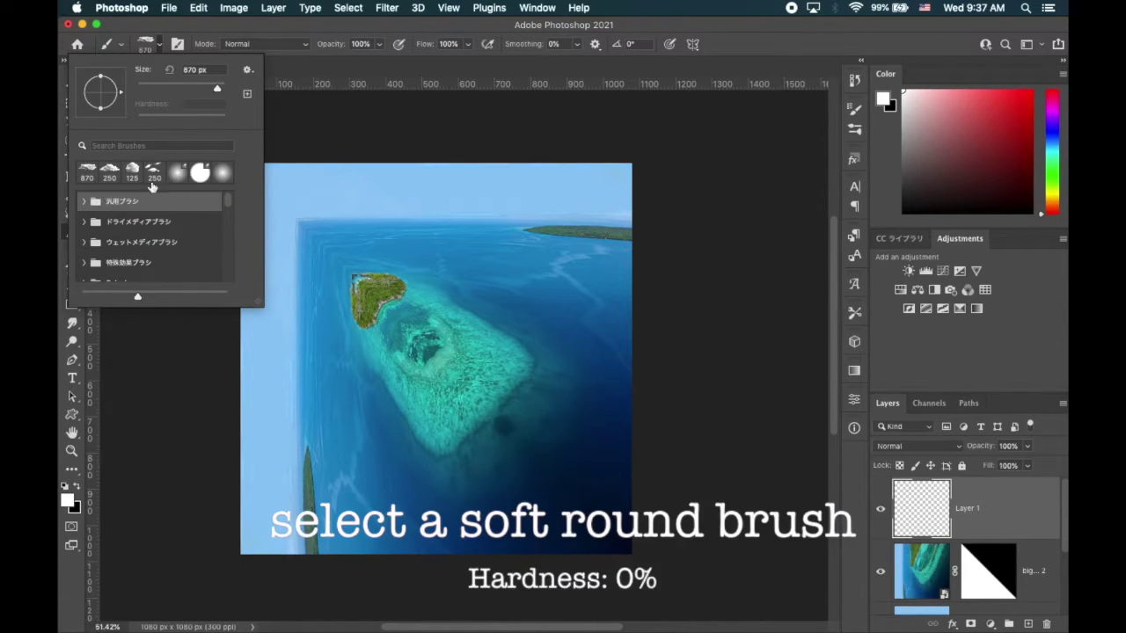
left_click(85, 201)
left_click(116, 225)
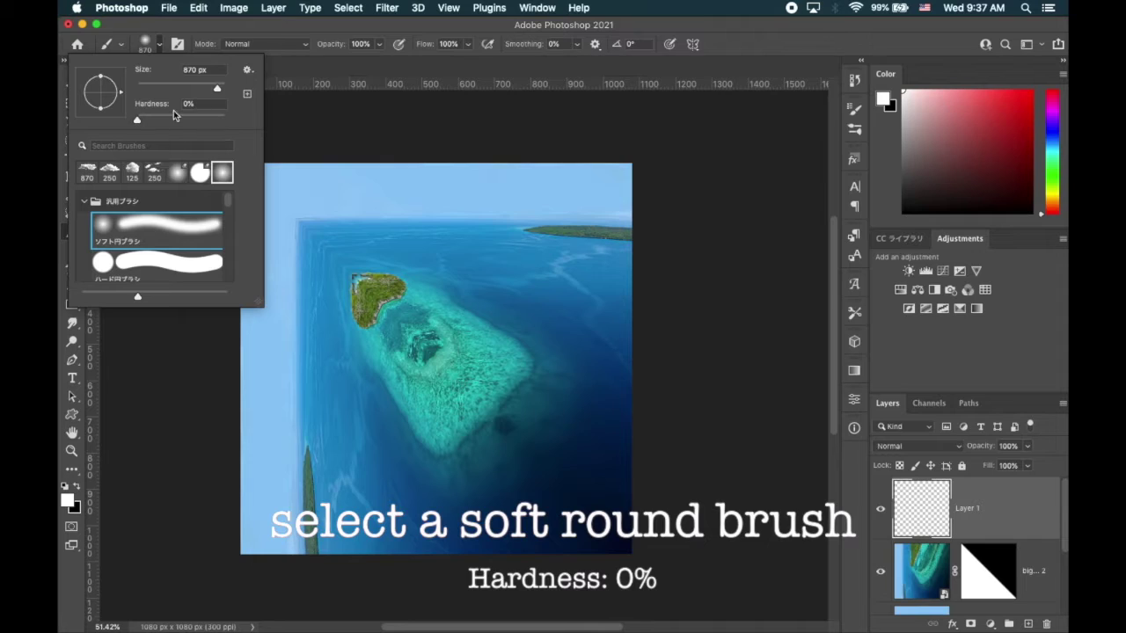
Shrink the soft round brush down to 500 px.
left_click(215, 37)
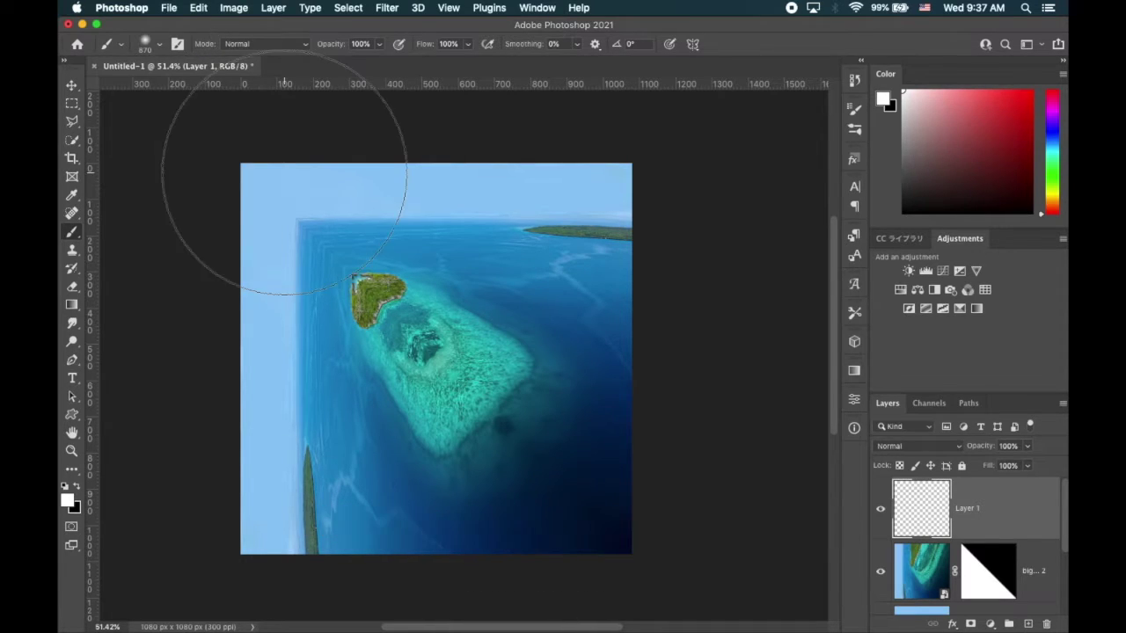
key("bracketleft")
key("bracketleft")
key("bracketleft")
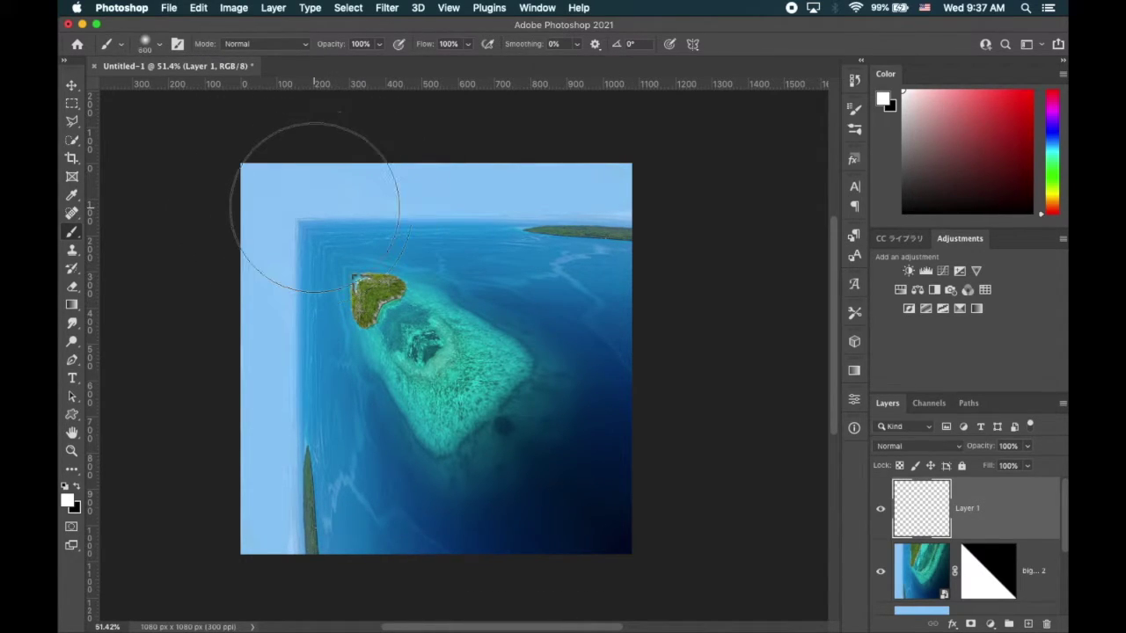
key("bracketleft")
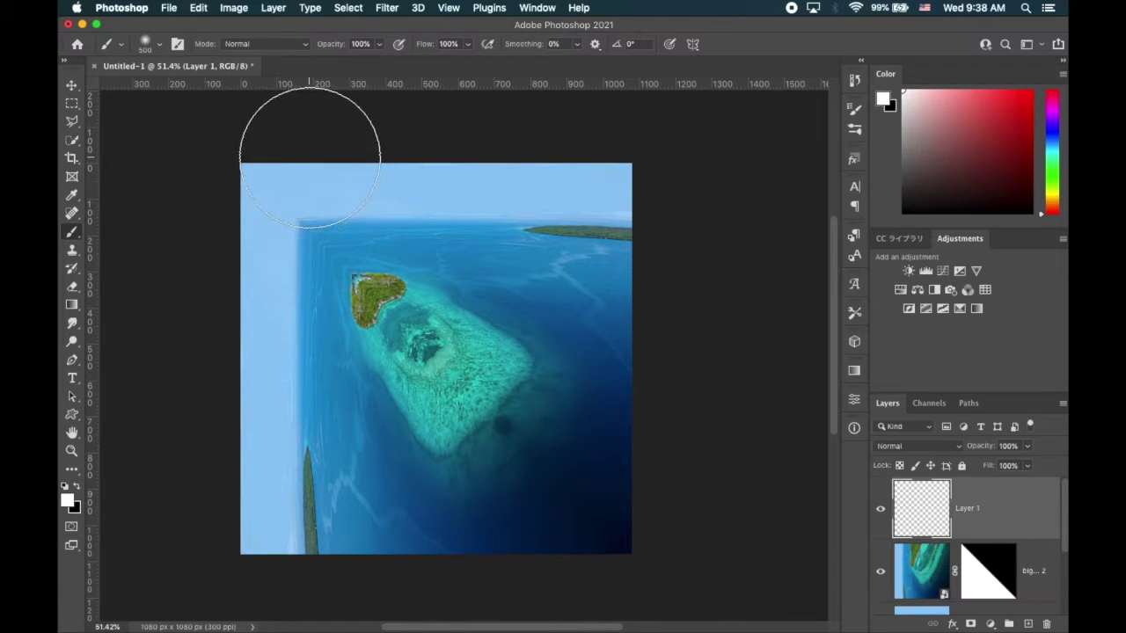
Set Layer 1 to Soft Light blending at 50% opacity and shrink the brush to 400 px.
left_click(960, 448)
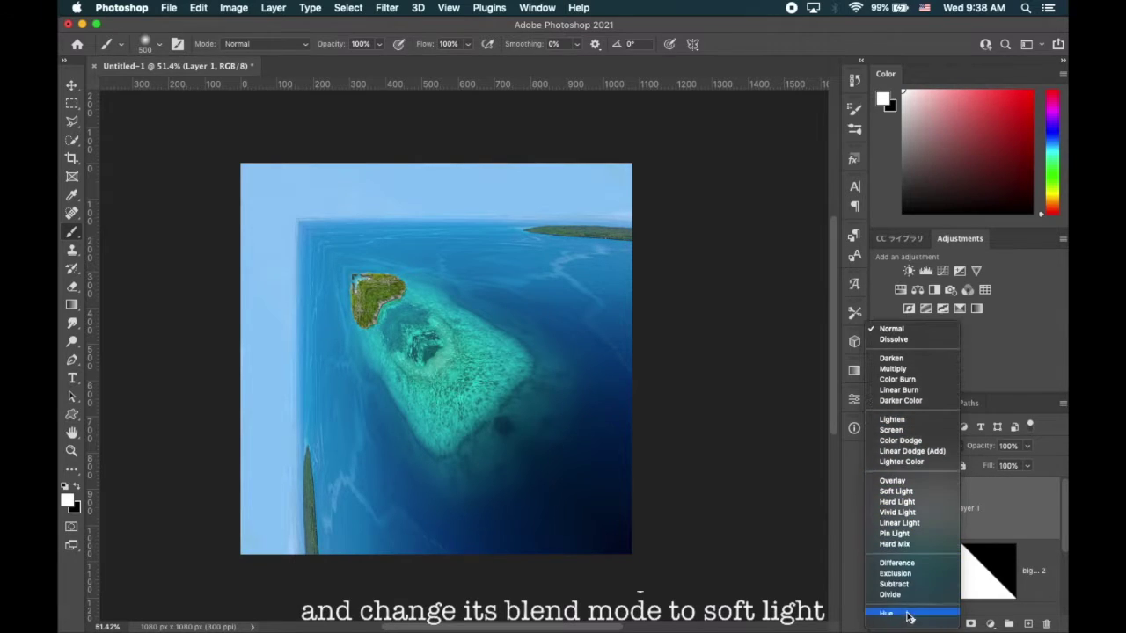
left_click(902, 493)
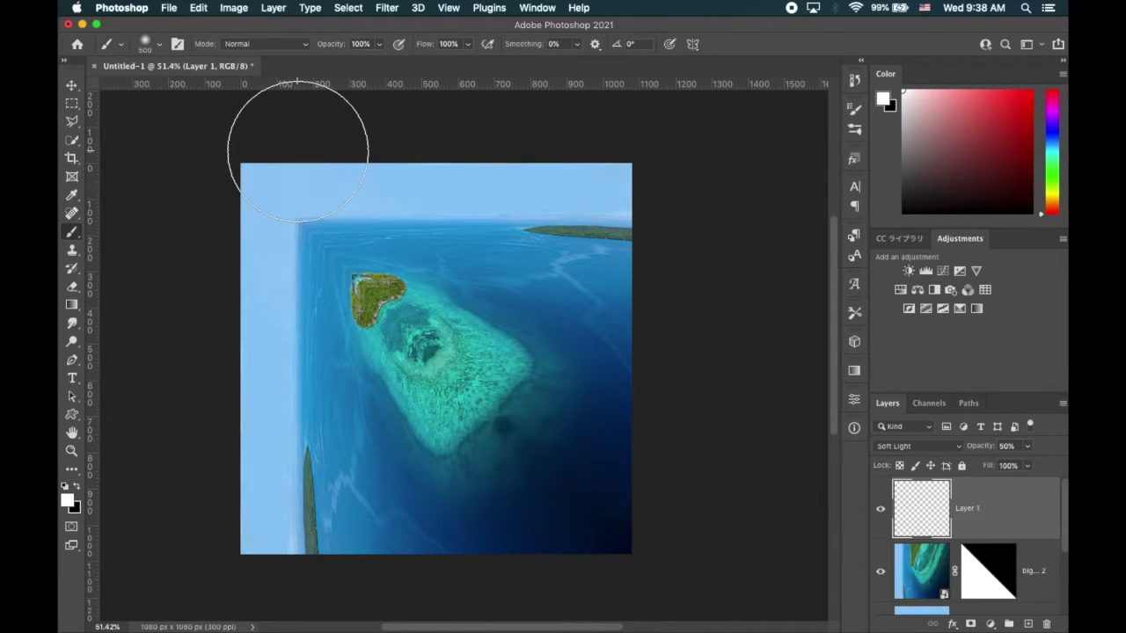
key("bracketleft")
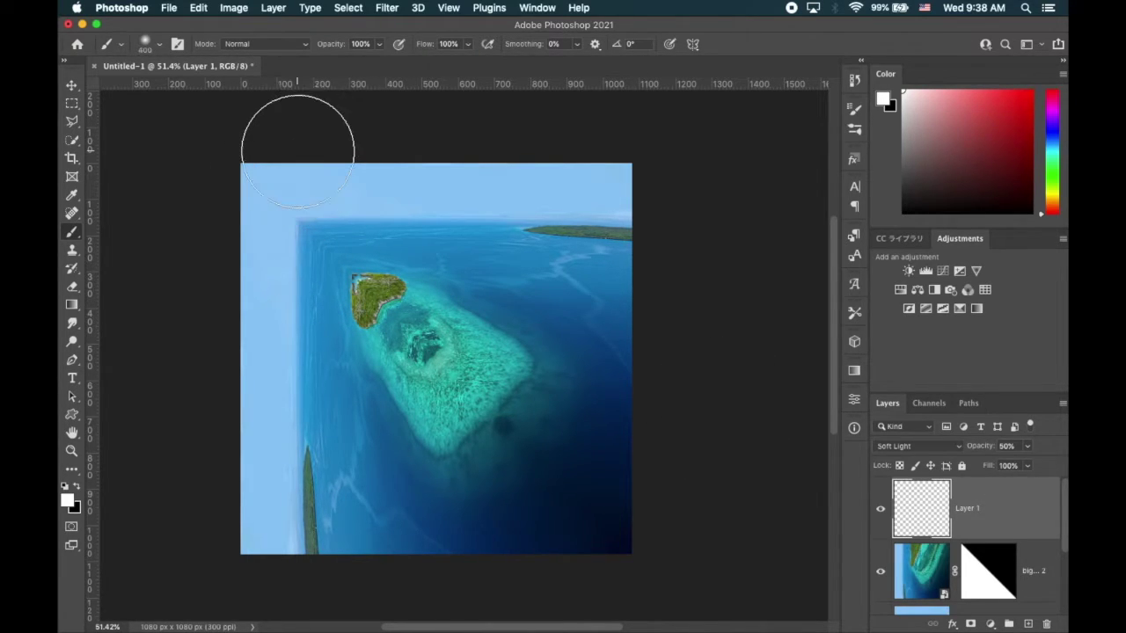
Load the mask as a selection, paint a soft black shadow along the diagonal fold, then deselect.
key("x")
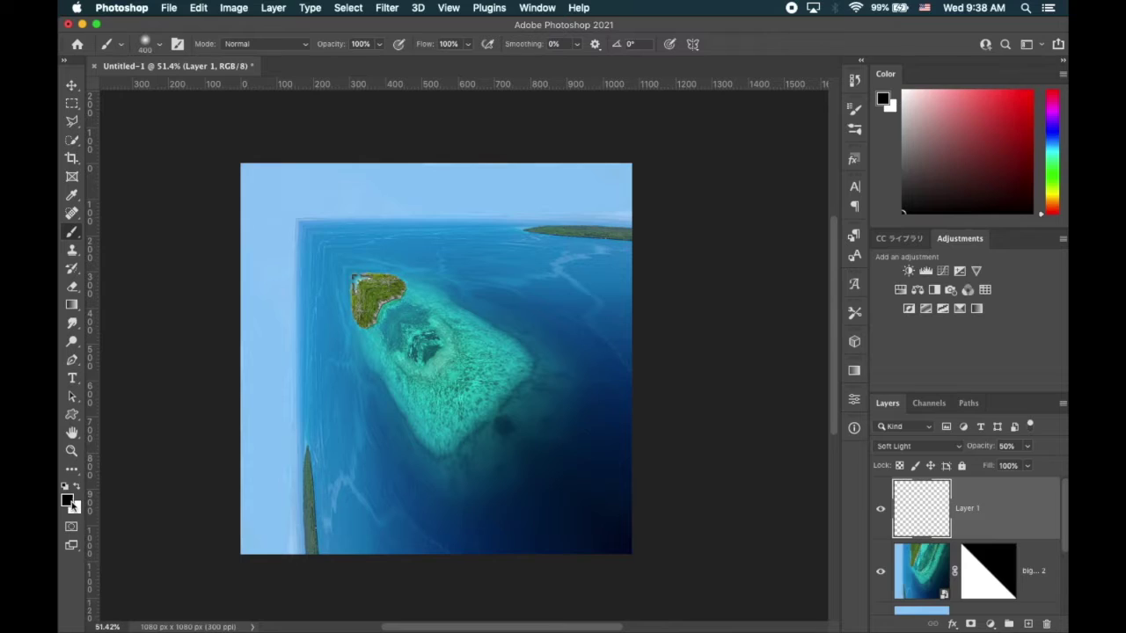
left_click(987, 580, "super")
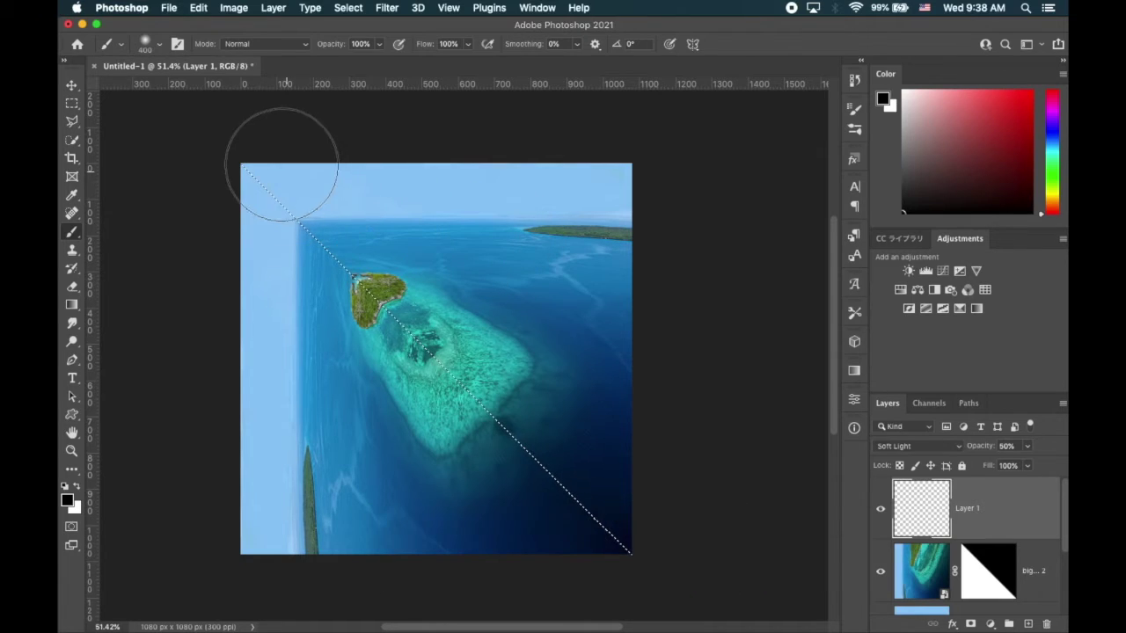
left_click_drag(464, 346, 666, 548)
left_click_drag(290, 167, 551, 449)
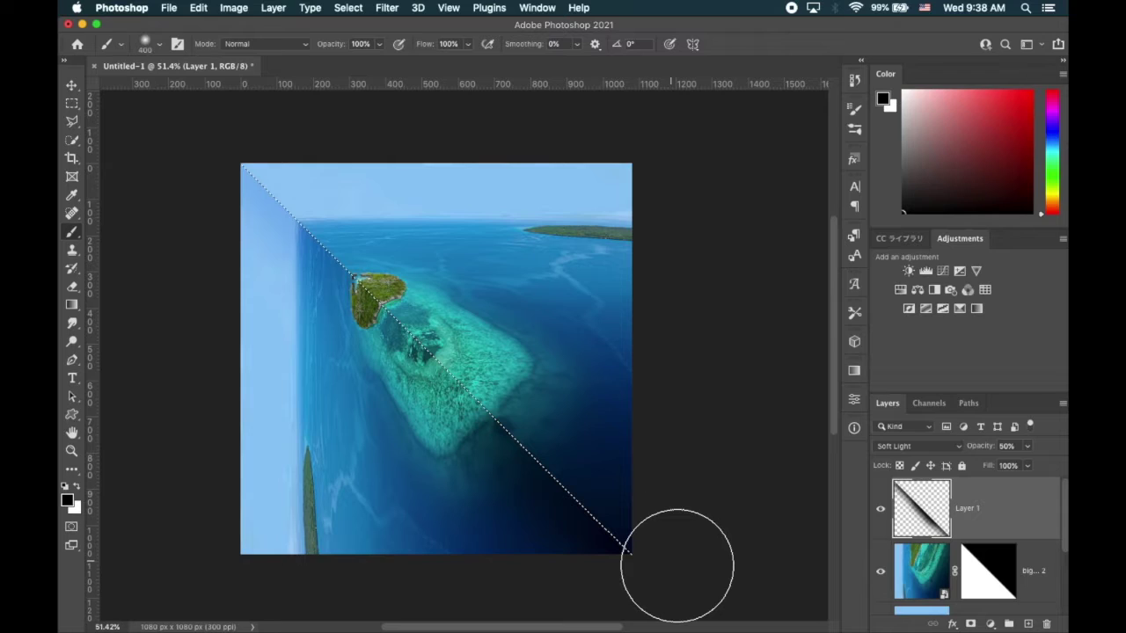
key("super+d")
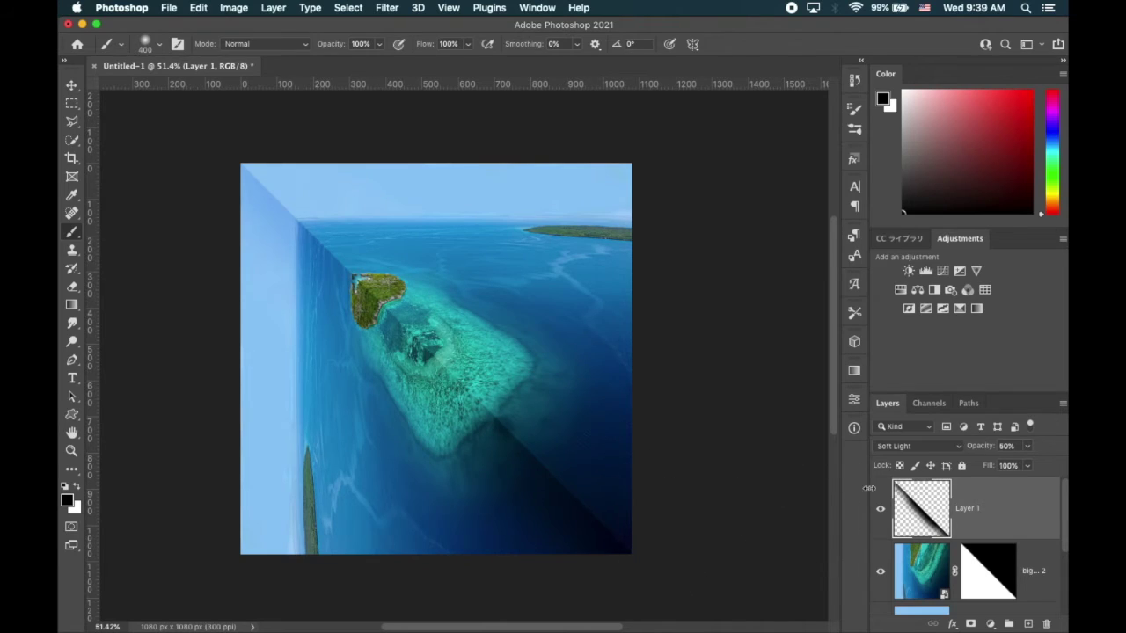
key("v")
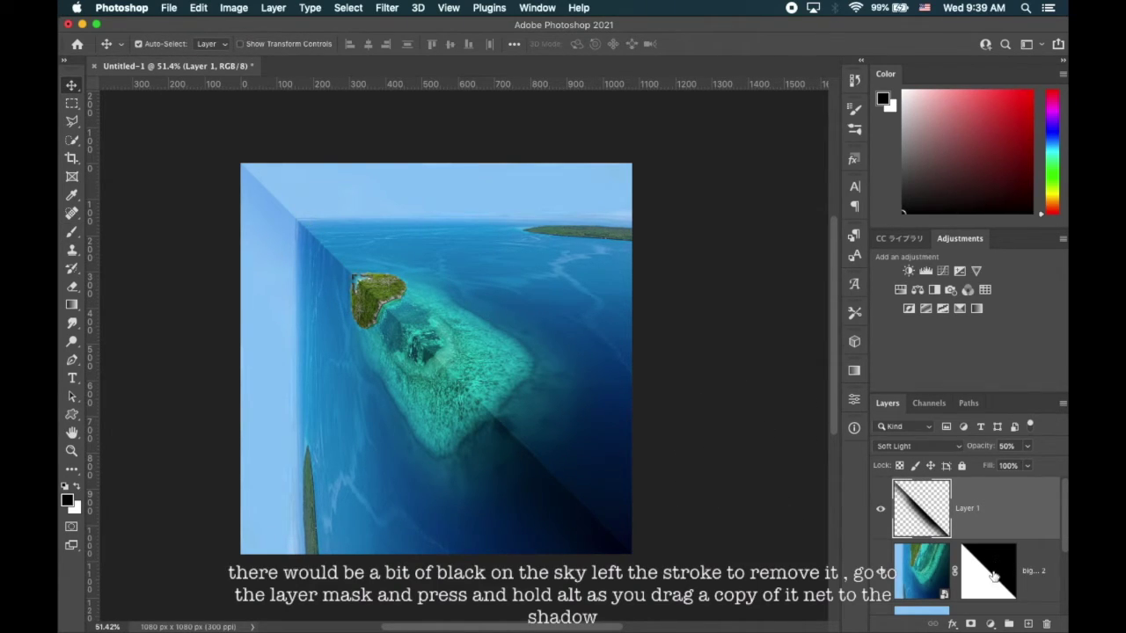
Copy the diagonal mask onto Layer 1 and brush the dark streak out of the top-left sky.
left_click_drag(993, 572, 991, 518)
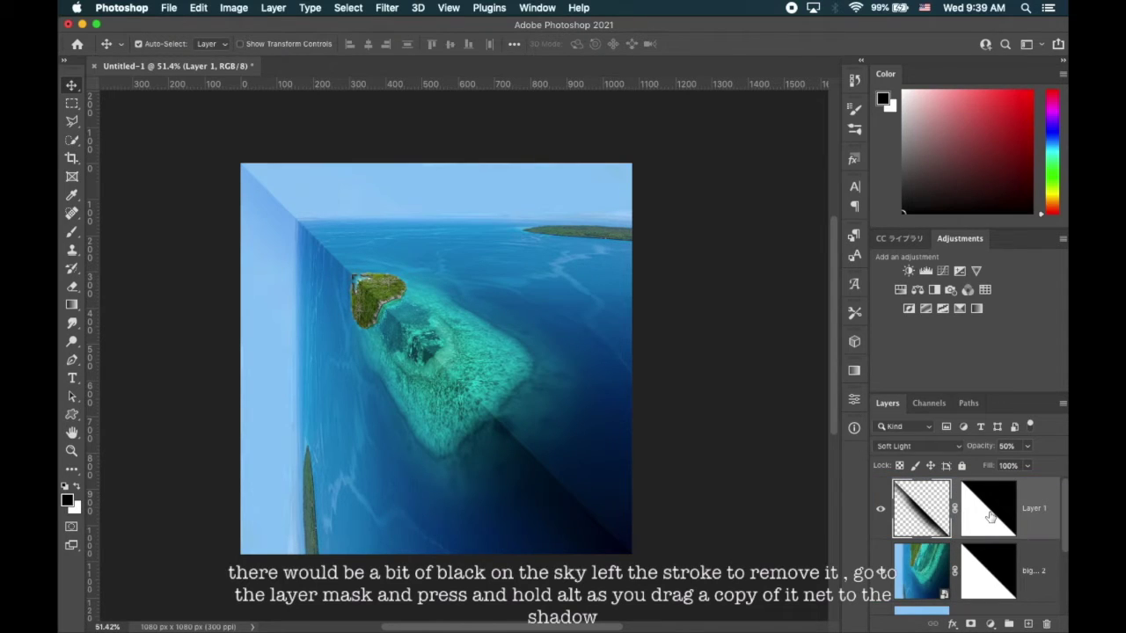
left_click(989, 517)
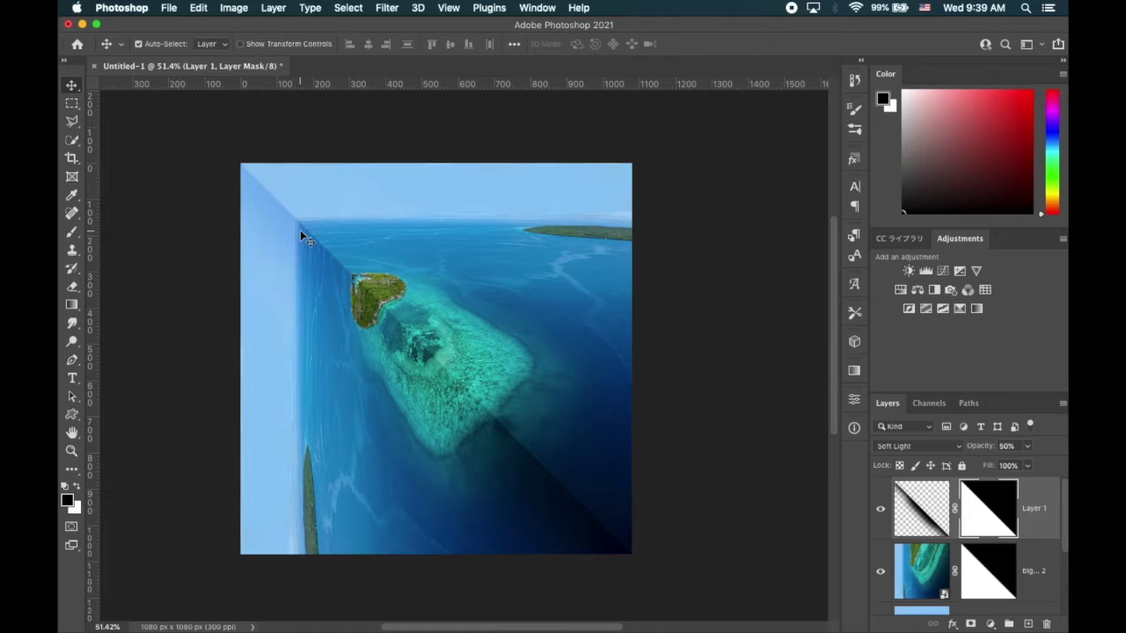
key("b")
mouse_move(248, 168)
left_mouse_down()
mouse_move(251, 202)
mouse_move(237, 197)
mouse_move(250, 180)
left_mouse_up()
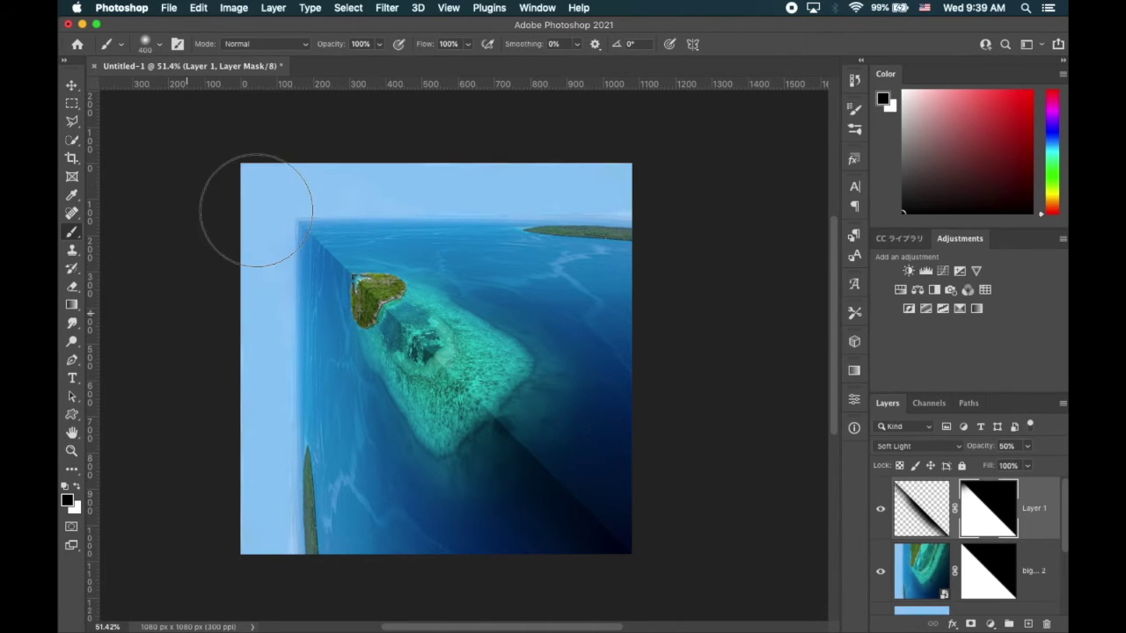
scroll(264, 204, "up", 2)
scroll(259, 206, "up", 1)
scroll(257, 209, "up", 1)
scroll(257, 207, "up", 3)
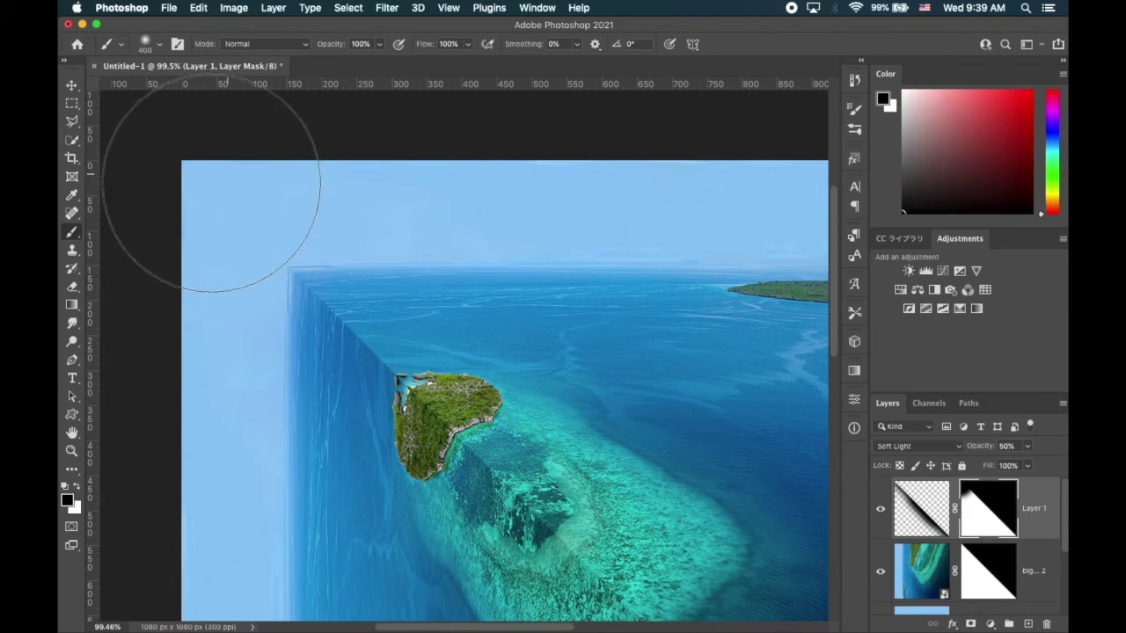
scroll(202, 188, "down", 2)
scroll(202, 189, "down", 1)
scroll(202, 188, "right", 3)
scroll(201, 189, "down", 3)
scroll(202, 189, "down", 2)
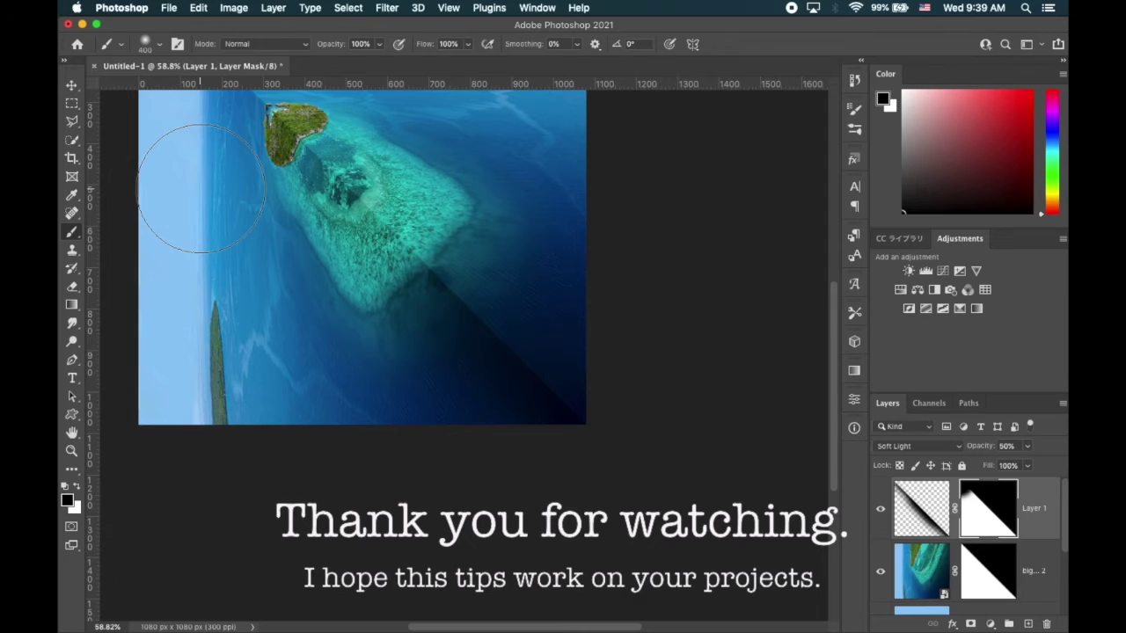
scroll(201, 188, "down", 2)
scroll(202, 189, "down", 1)
scroll(200, 190, "up", 2)
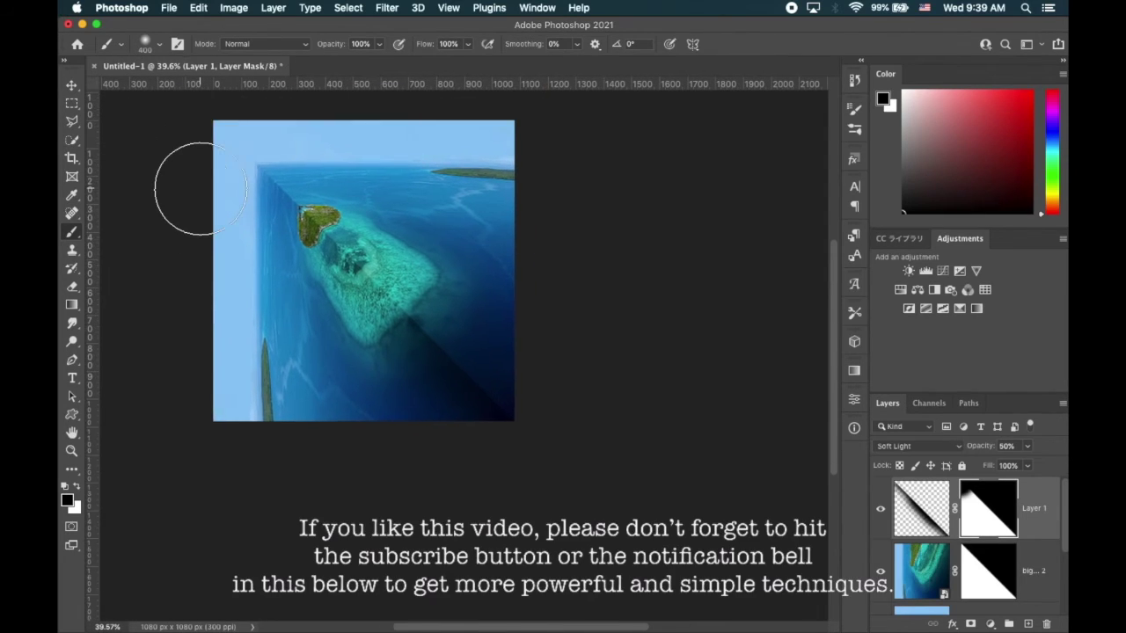
scroll(200, 189, "up", 2)
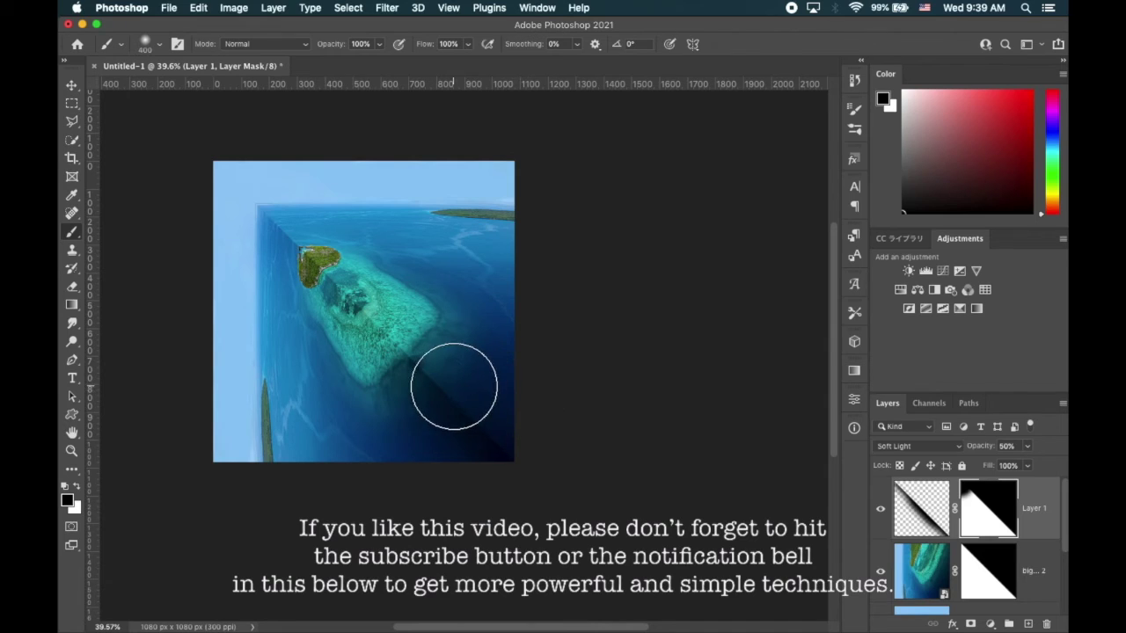
key("c")
scroll(454, 387, "up", 2)
scroll(370, 282, "left", 1)
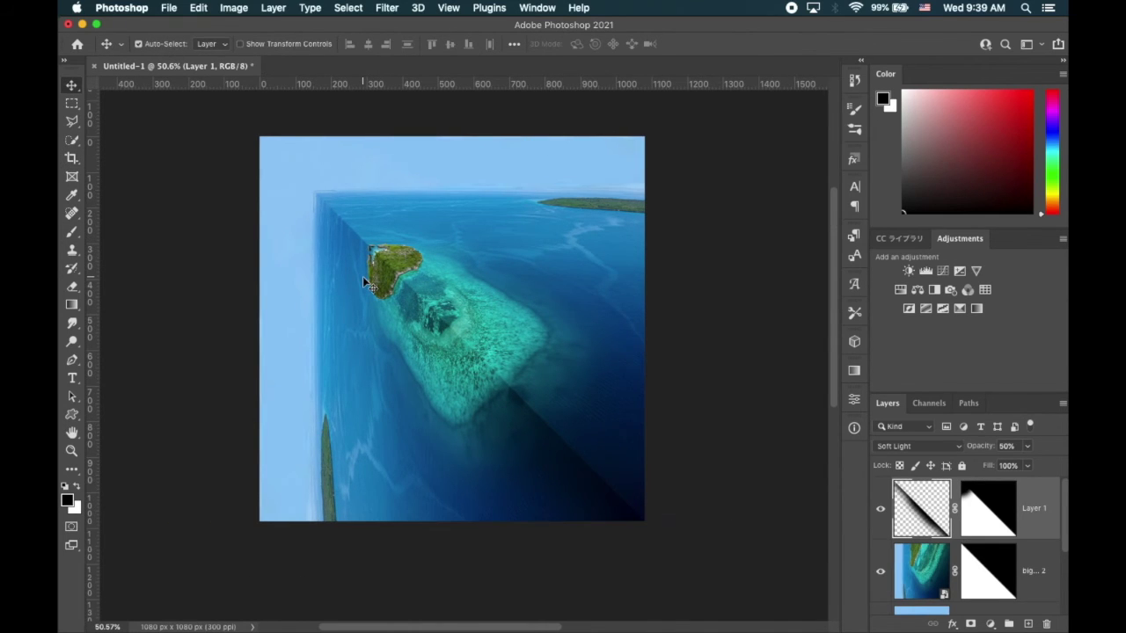
scroll(367, 283, "right", 3)
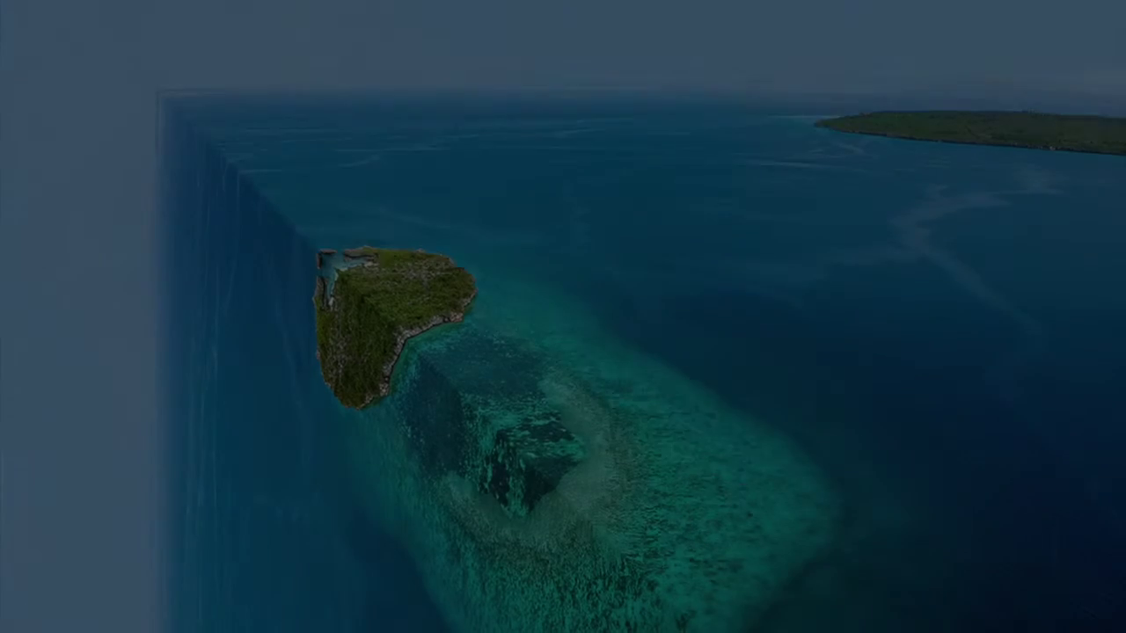